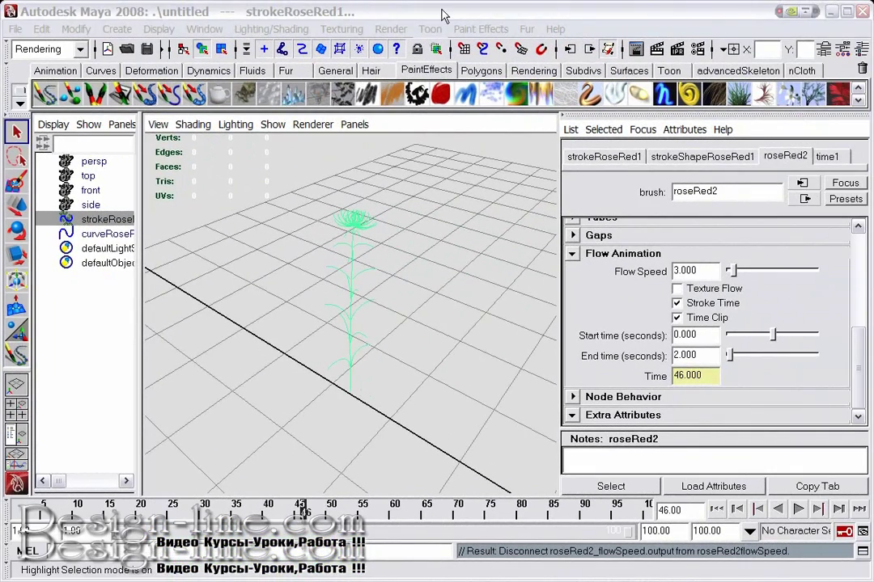
Deselect the roseRed stroke by clicking empty space in the viewport
{"action": "left_click", "coordinate": [507, 180]}
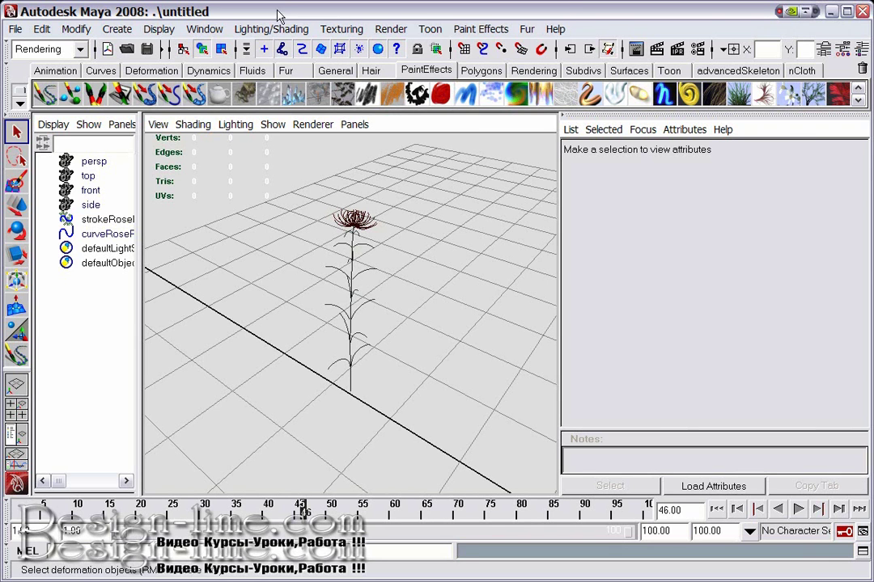
Start a new scene from the File menu, then cancel to keep the rose scene
{"action": "left_click", "coordinate": [14, 29]}
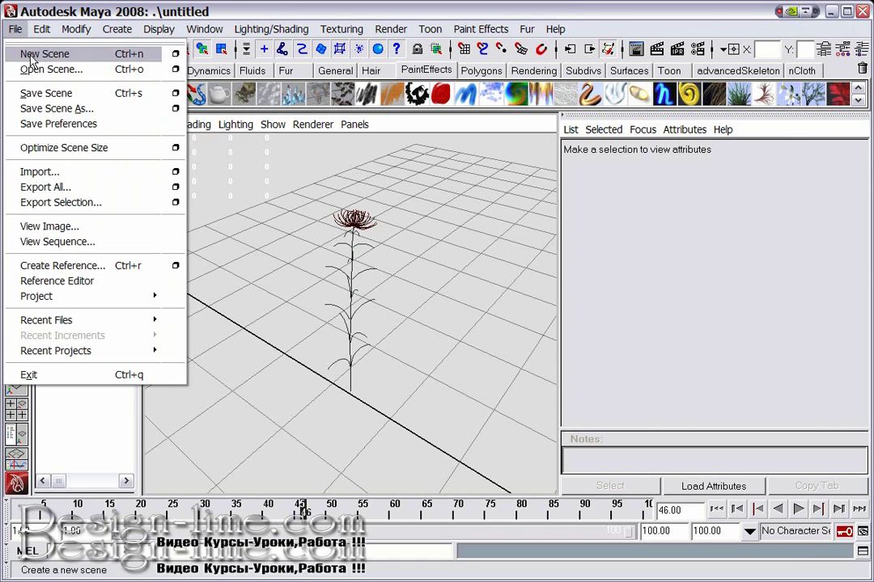
{"action": "left_click", "coordinate": [33, 54]}
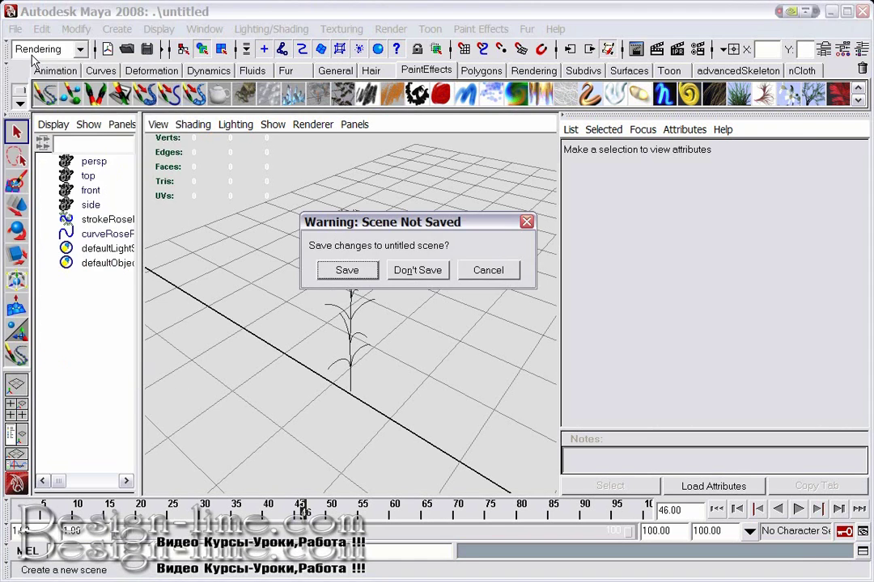
{"action": "left_click", "coordinate": [488, 272]}
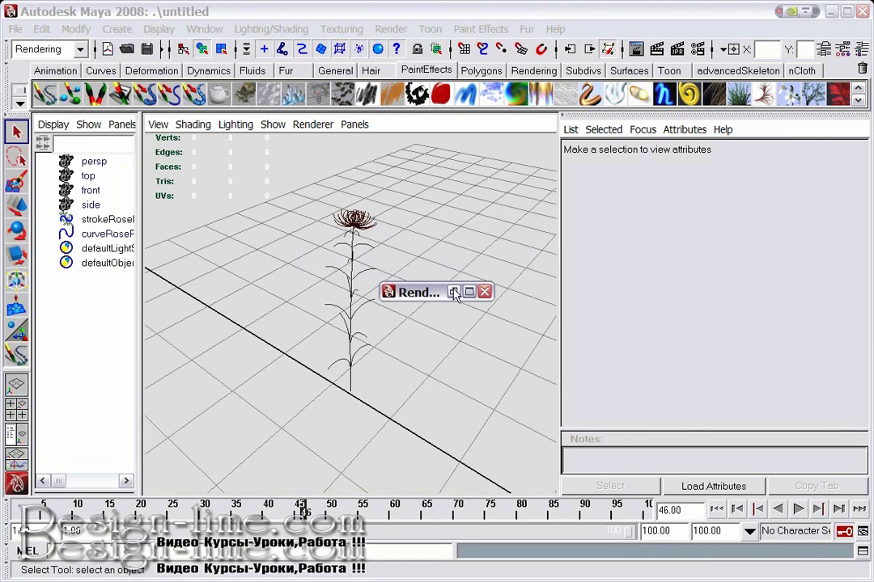
Review the rendered rose, close the Render View, and choose File > New Scene
{"action": "left_click", "coordinate": [453, 291]}
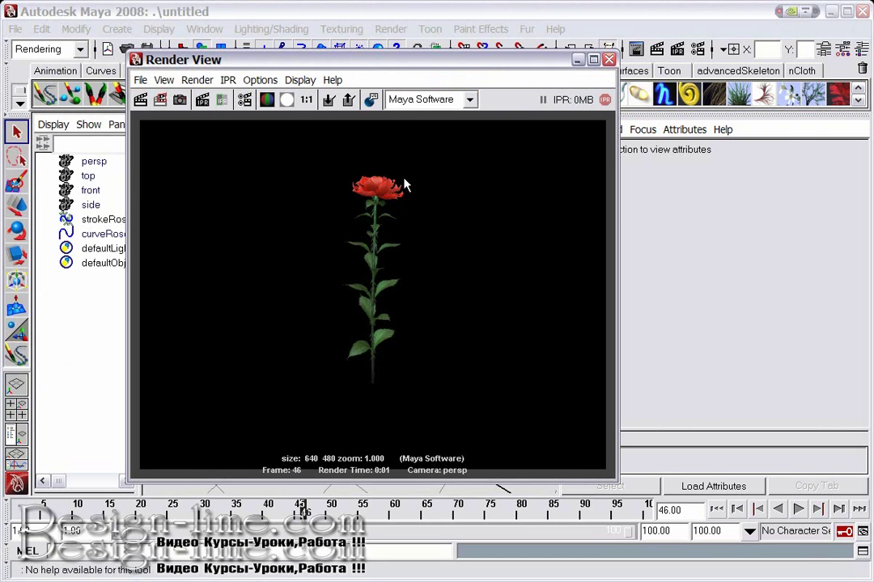
{"action": "left_click", "coordinate": [609, 59]}
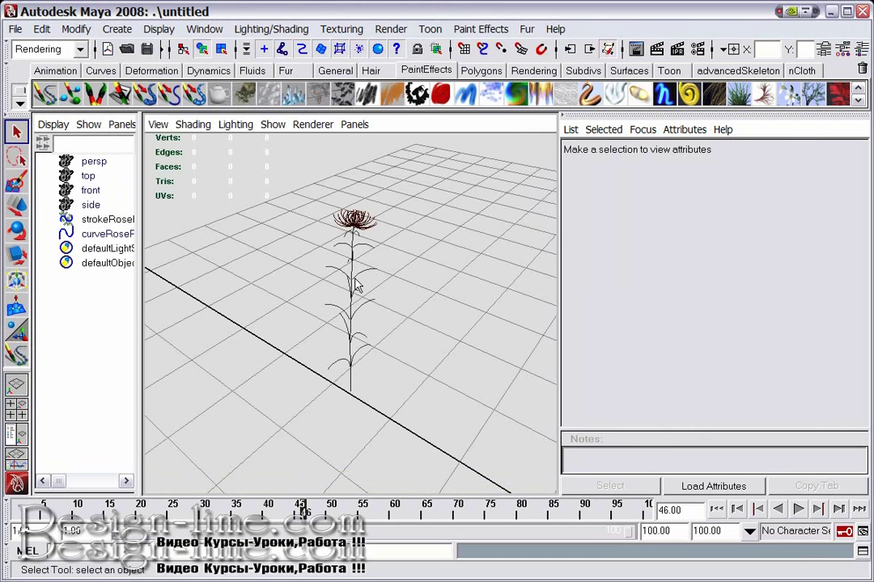
{"action": "left_click", "coordinate": [16, 29]}
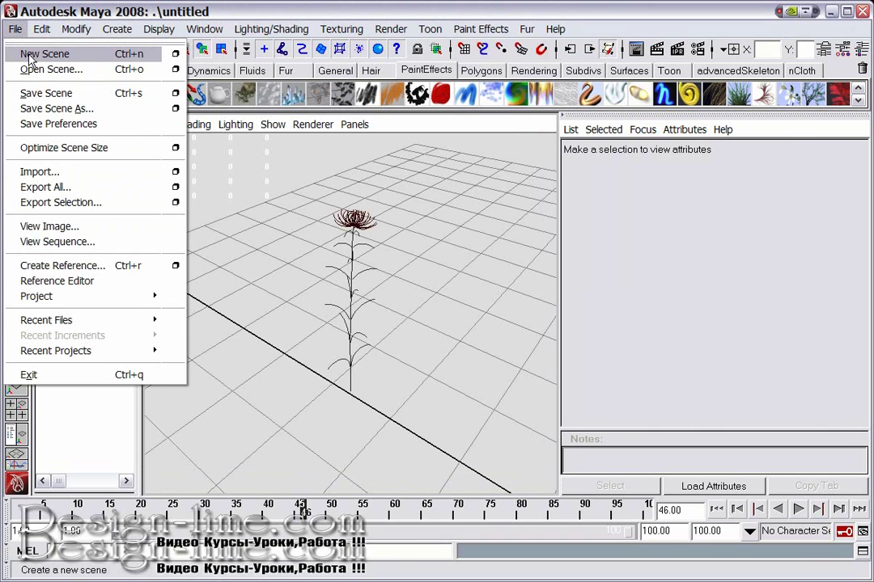
{"action": "left_click", "coordinate": [30, 58]}
Discard the rose scene unsaved, show the Animation shelf and keep the Rendering menu set
{"action": "left_click", "coordinate": [416, 270]}
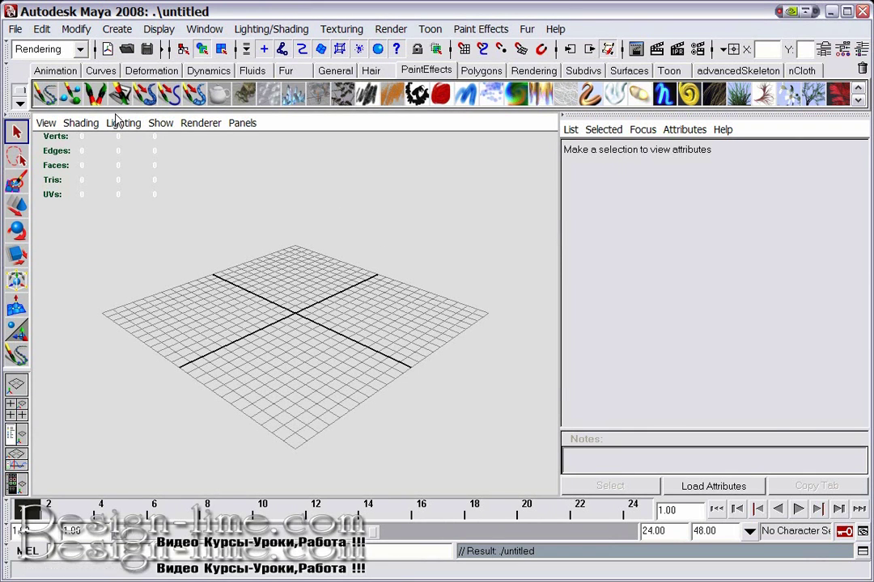
{"action": "left_click", "coordinate": [55, 71]}
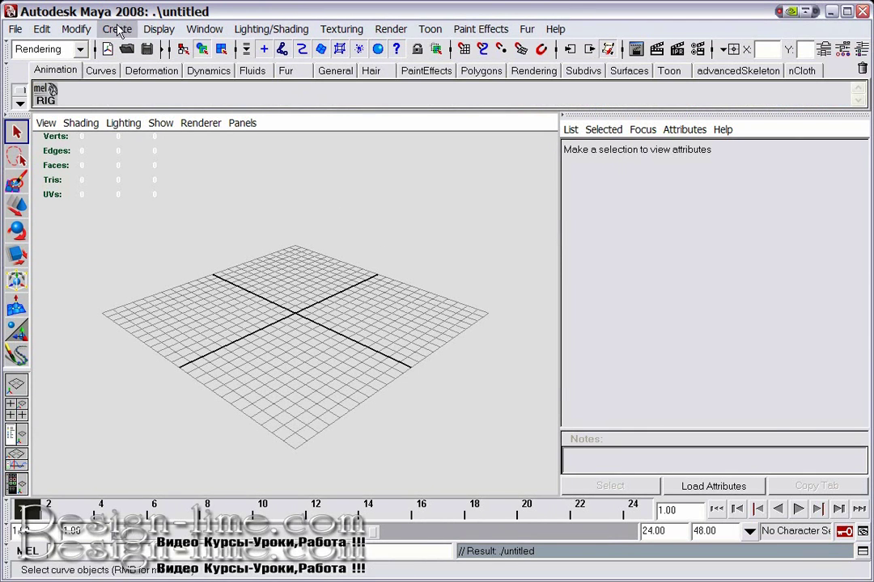
{"action": "left_click", "coordinate": [81, 50]}
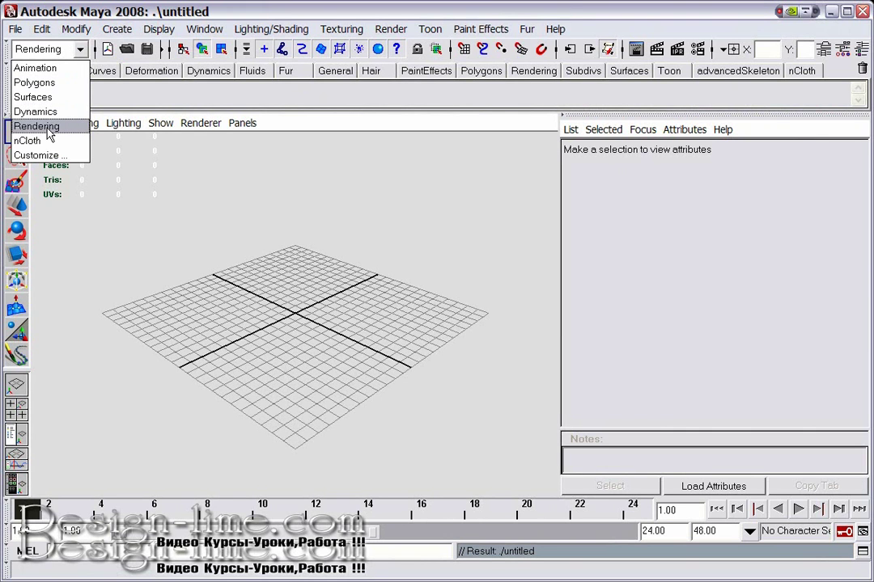
{"action": "left_click", "coordinate": [36, 127]}
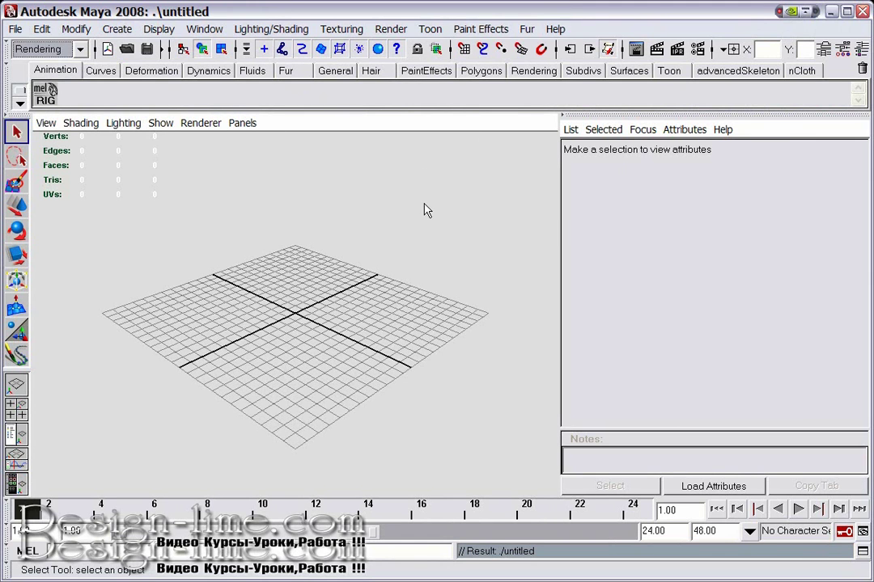
{"action": "left_click", "coordinate": [477, 29]}
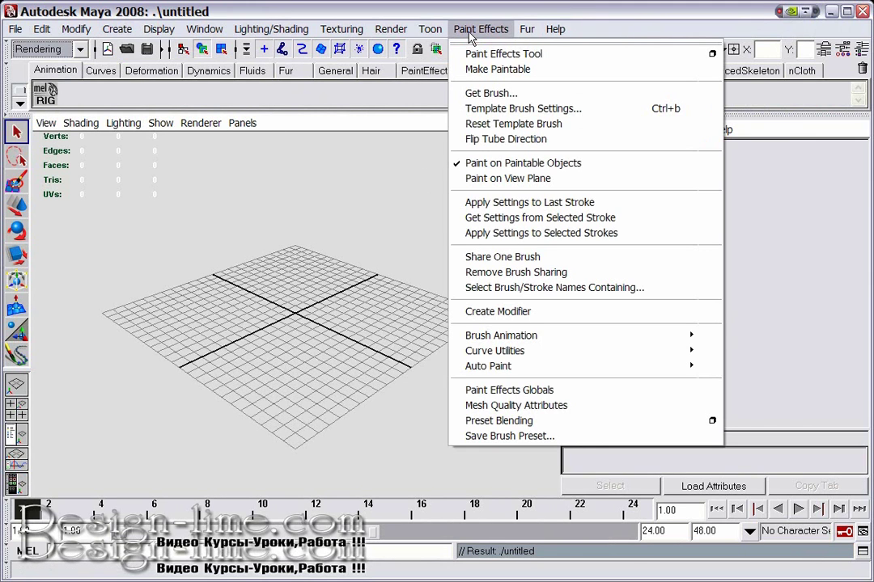
Open Get Brush and browse the Visor folders from animal through flesh to flowers
{"action": "left_click", "coordinate": [485, 93]}
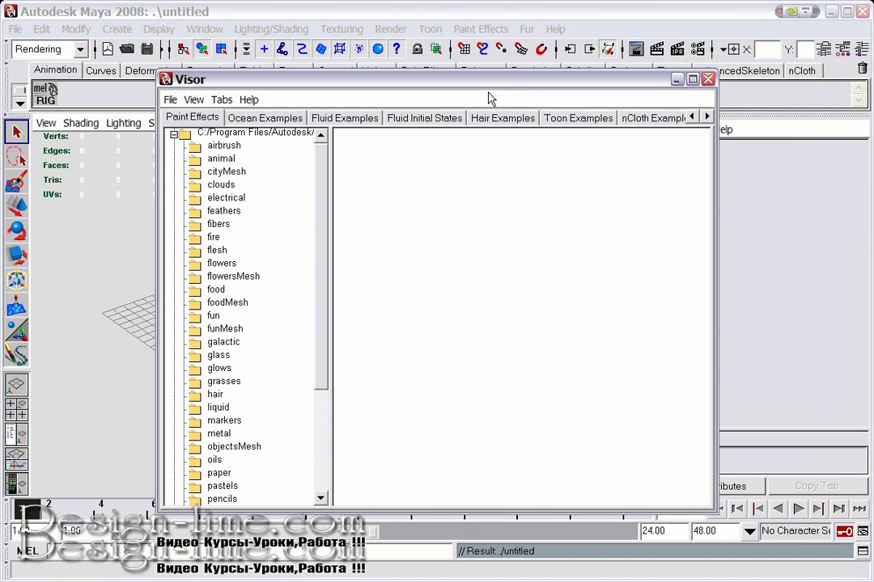
{"action": "left_click", "coordinate": [231, 160]}
{"action": "left_click", "coordinate": [226, 171]}
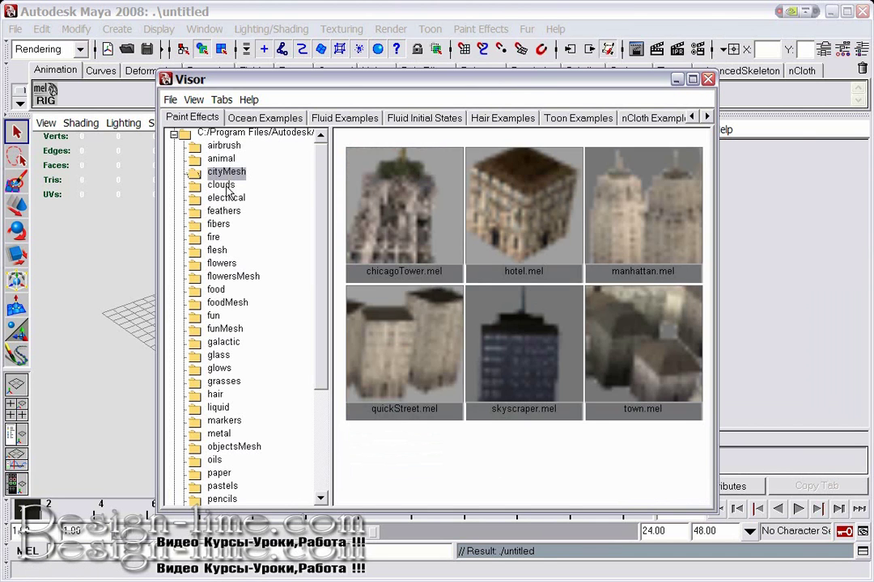
{"action": "left_click", "coordinate": [225, 185]}
{"action": "left_click", "coordinate": [226, 198]}
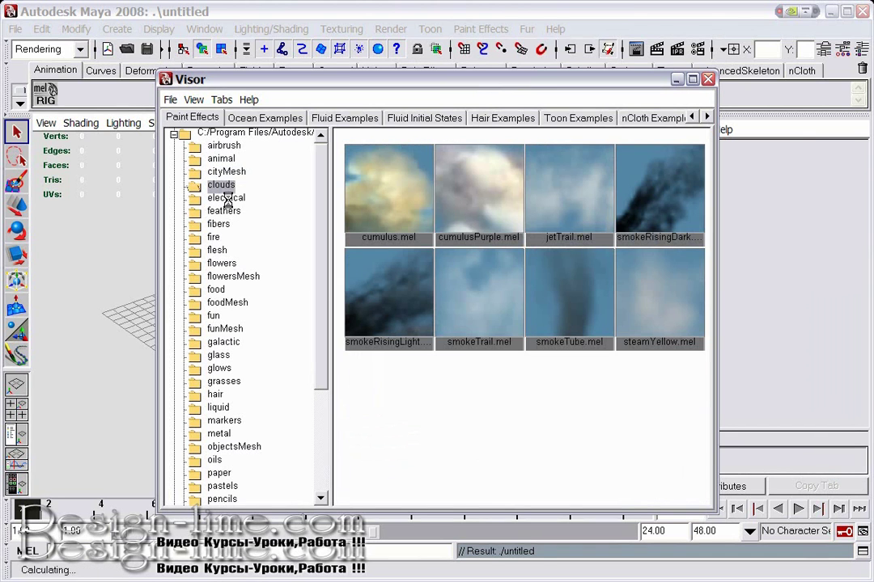
{"action": "left_click", "coordinate": [225, 212]}
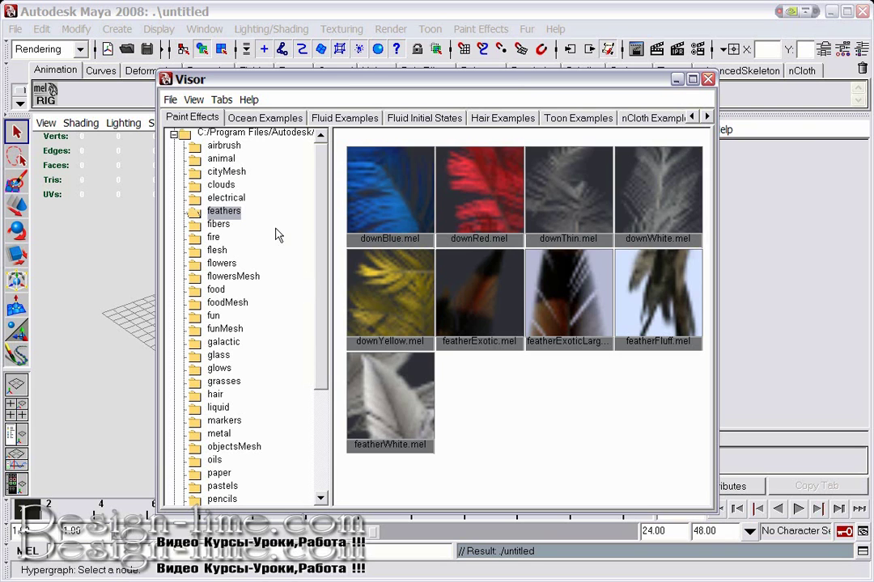
{"action": "left_click", "coordinate": [223, 225]}
{"action": "left_click", "coordinate": [214, 238]}
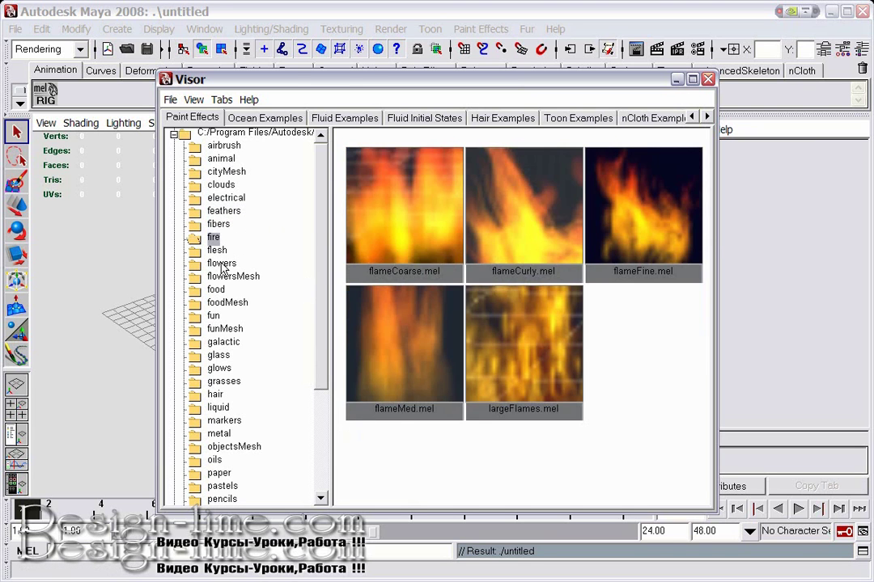
{"action": "left_click", "coordinate": [216, 250]}
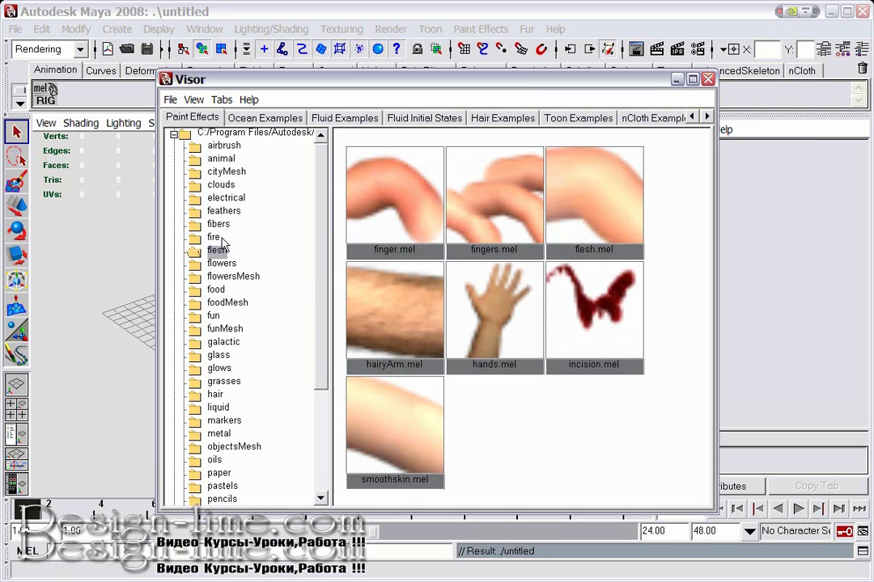
{"action": "left_click", "coordinate": [213, 237]}
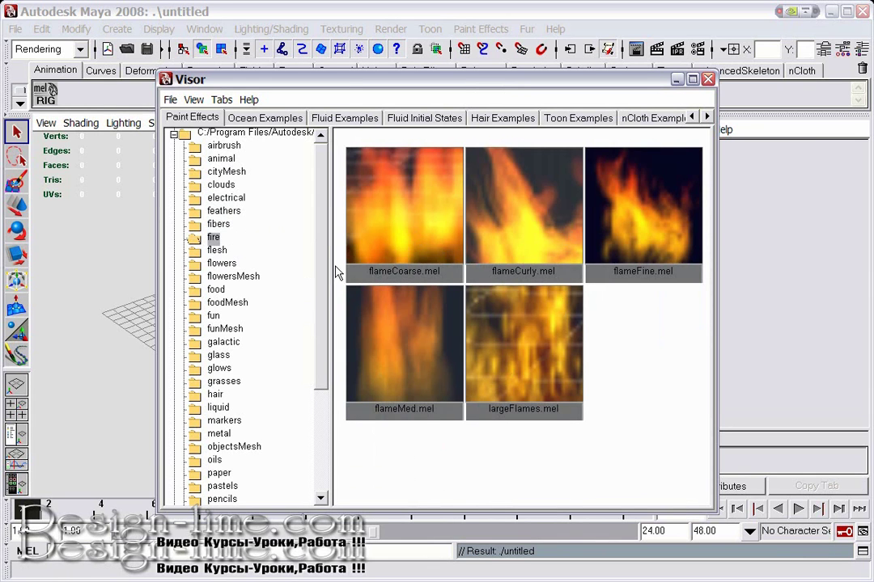
{"action": "left_click", "coordinate": [218, 251]}
{"action": "left_click", "coordinate": [223, 264]}
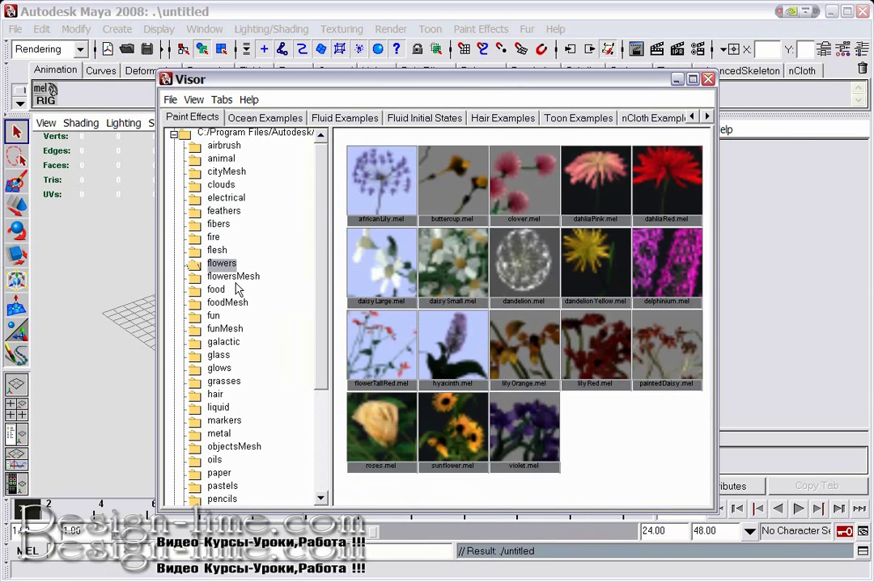
Load tigerBud.mel from the flowersMesh folder as the brush and close the Visor
{"action": "left_click", "coordinate": [247, 278]}
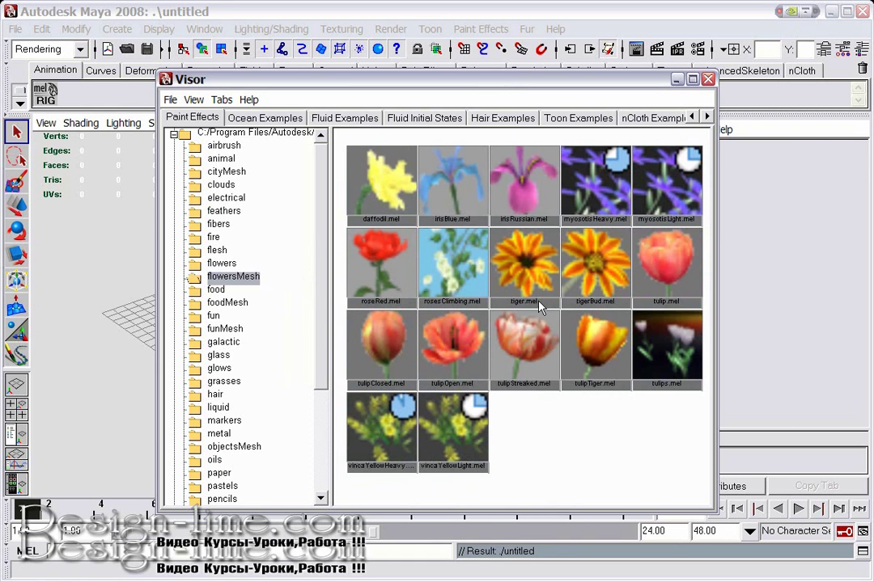
{"action": "left_click", "coordinate": [598, 271]}
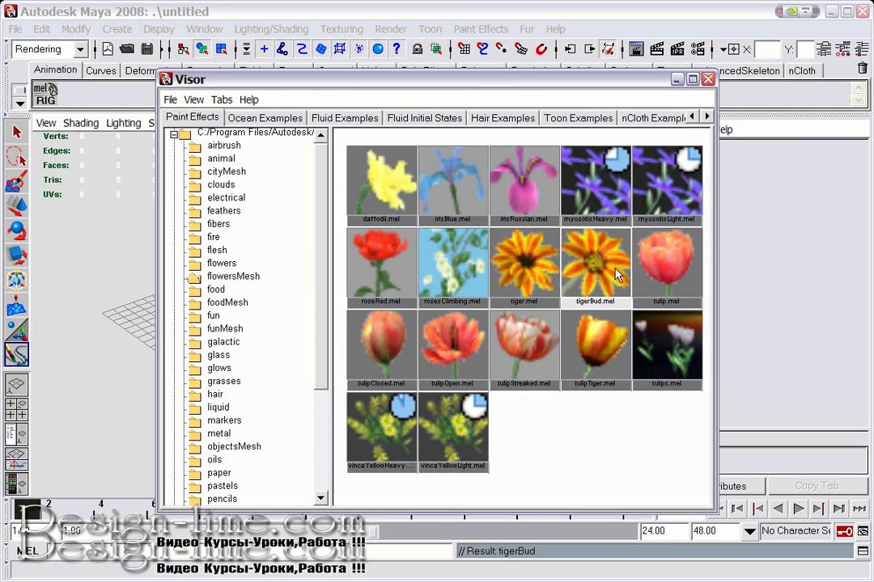
{"action": "left_click", "coordinate": [611, 267]}
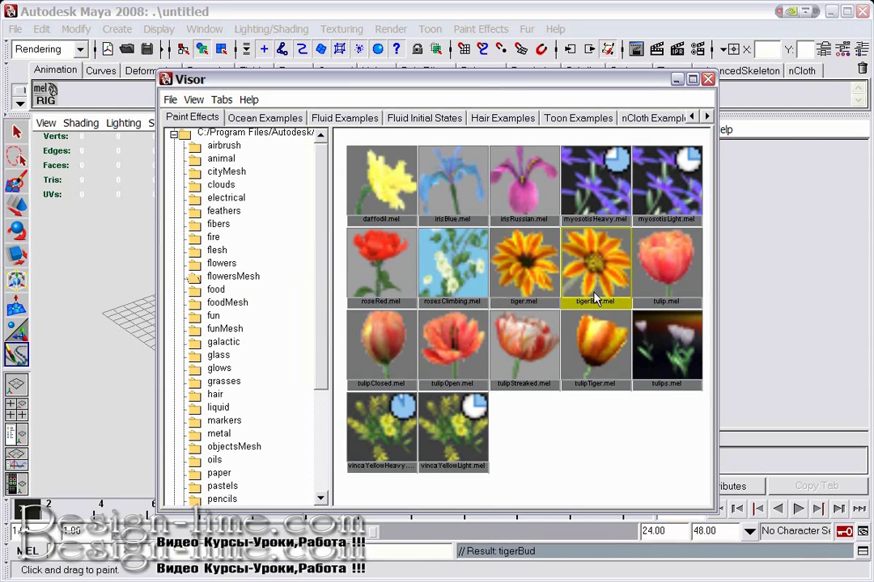
{"action": "left_click", "coordinate": [613, 292]}
{"action": "left_click", "coordinate": [707, 78]}
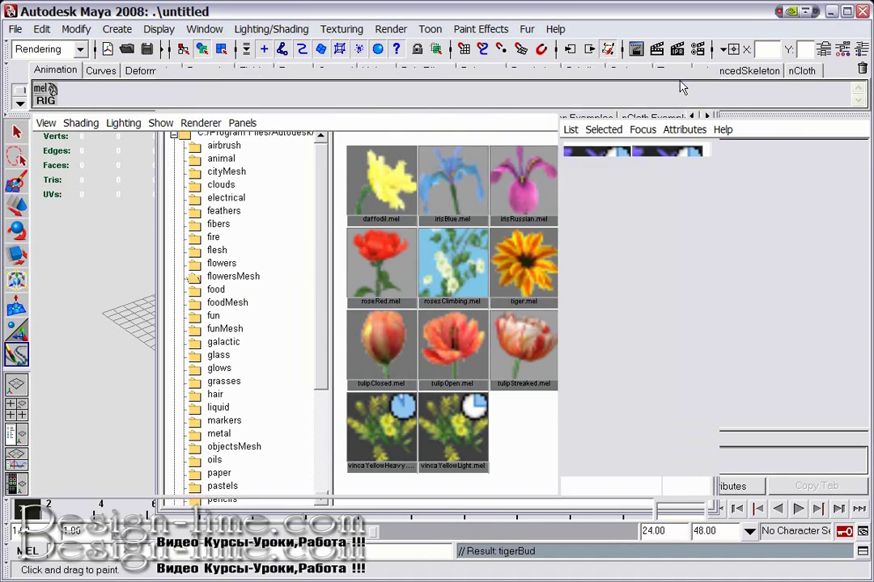
Paint a curving tigerBud stroke across the grid and zoom in on it
{"action": "left_click_drag", "start_coordinate": [281, 364], "coordinate": [315, 273]}
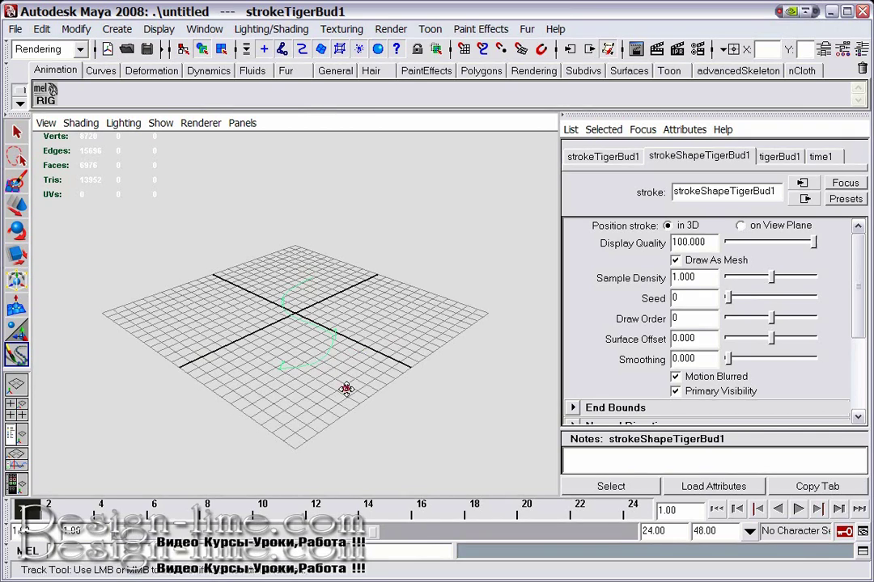
{"action": "middle_click_drag", "start_coordinate": [347, 390], "coordinate": [340, 368], "text": "alt"}
{"action": "scroll", "coordinate": [340, 369], "scroll_direction": "up", "scroll_amount": 2}
{"action": "scroll", "coordinate": [338, 371], "scroll_direction": "up", "scroll_amount": 2}
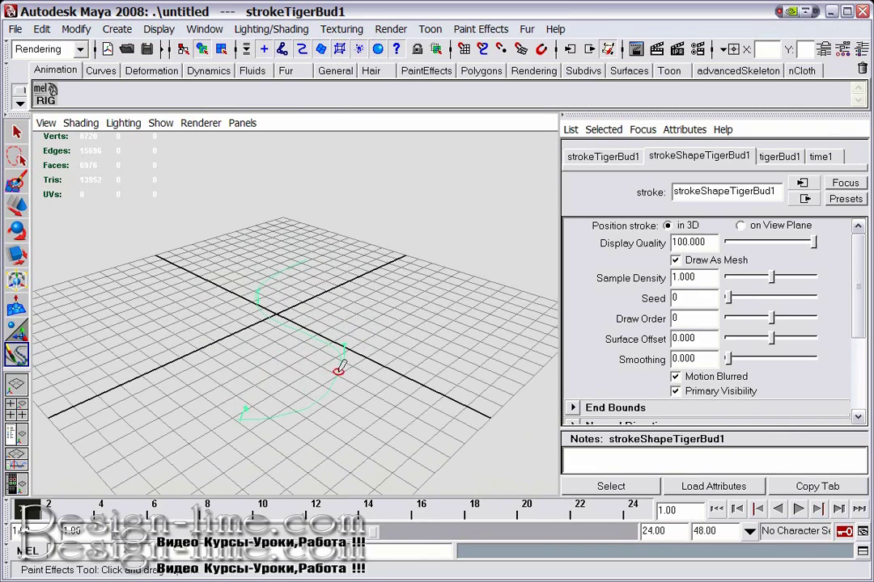
{"action": "scroll", "coordinate": [353, 390], "scroll_direction": "up", "scroll_amount": 2}
{"action": "scroll", "coordinate": [338, 378], "scroll_direction": "up", "scroll_amount": 2}
{"action": "scroll", "coordinate": [341, 360], "scroll_direction": "up", "scroll_amount": 2}
{"action": "scroll", "coordinate": [350, 333], "scroll_direction": "up", "scroll_amount": 2}
{"action": "scroll", "coordinate": [344, 334], "scroll_direction": "down", "scroll_amount": 3}
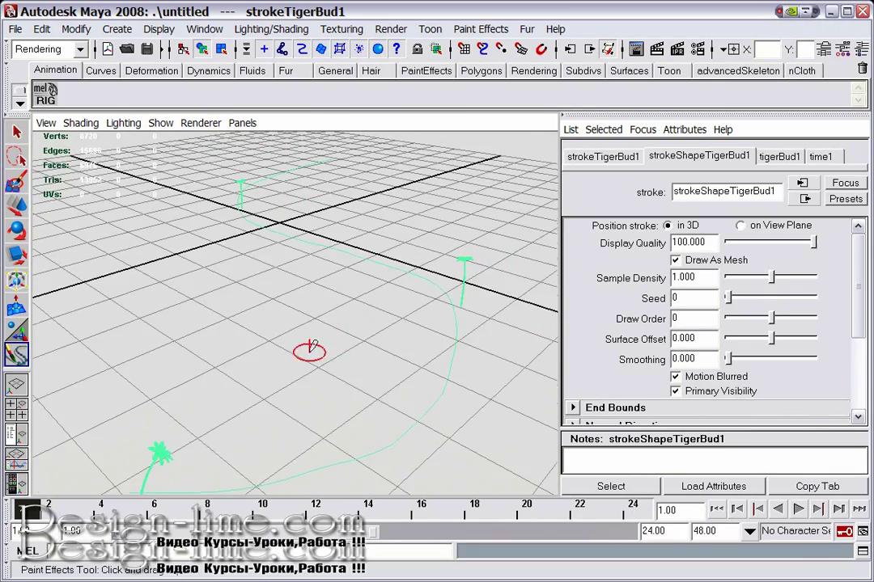
{"action": "scroll", "coordinate": [307, 344], "scroll_direction": "down", "scroll_amount": 2}
{"action": "scroll", "coordinate": [308, 331], "scroll_direction": "up", "scroll_amount": 2}
{"action": "scroll", "coordinate": [322, 302], "scroll_direction": "up", "scroll_amount": 2}
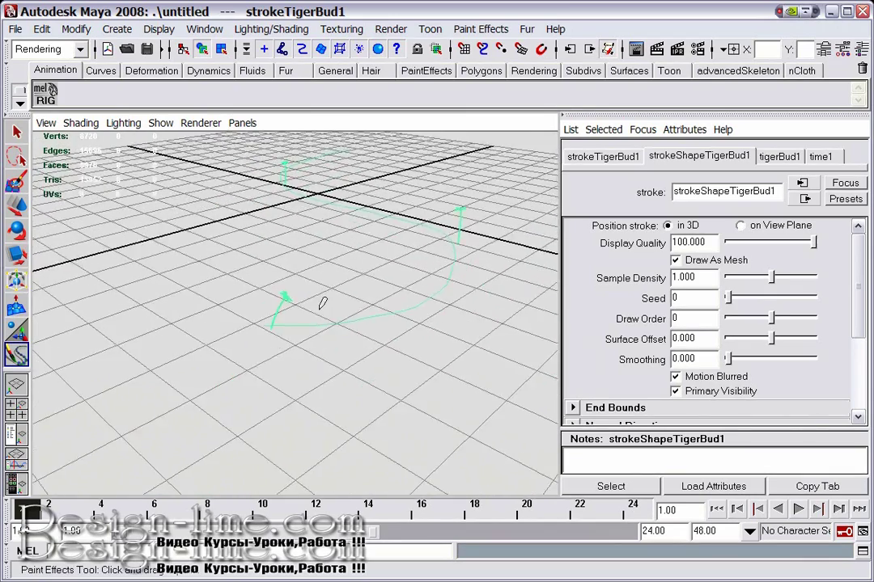
{"action": "scroll", "coordinate": [318, 307], "scroll_direction": "up", "scroll_amount": 2}
{"action": "scroll", "coordinate": [324, 258], "scroll_direction": "down", "scroll_amount": 2}
Orbit, pan and frame the view for an angled close look at the stroke
{"action": "mouse_move", "coordinate": [386, 254]}
{"action": "left_mouse_down", "text": "alt"}
{"action": "mouse_move", "coordinate": [253, 302]}
{"action": "mouse_move", "coordinate": [409, 214]}
{"action": "mouse_move", "coordinate": [455, 380]}
{"action": "mouse_move", "coordinate": [259, 308]}
{"action": "left_mouse_up", "text": "alt"}
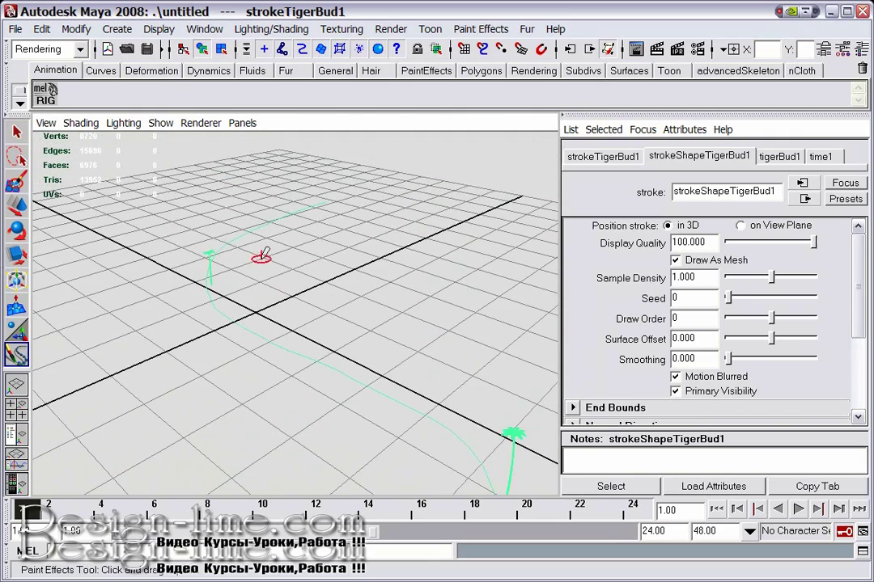
{"action": "mouse_move", "coordinate": [205, 250]}
{"action": "middle_mouse_down", "text": "alt"}
{"action": "mouse_move", "coordinate": [341, 370]}
{"action": "mouse_move", "coordinate": [367, 306]}
{"action": "mouse_move", "coordinate": [414, 243]}
{"action": "mouse_move", "coordinate": [239, 379]}
{"action": "mouse_move", "coordinate": [293, 347]}
{"action": "mouse_move", "coordinate": [299, 316]}
{"action": "middle_mouse_up", "text": "alt"}
{"action": "scroll", "coordinate": [298, 316], "scroll_direction": "down", "scroll_amount": 5}
{"action": "mouse_move", "coordinate": [292, 320]}
{"action": "right_mouse_down", "text": "alt"}
{"action": "mouse_move", "coordinate": [343, 304]}
{"action": "mouse_move", "coordinate": [262, 322]}
{"action": "mouse_move", "coordinate": [271, 326]}
{"action": "mouse_move", "coordinate": [267, 318]}
{"action": "right_mouse_up", "text": "alt"}
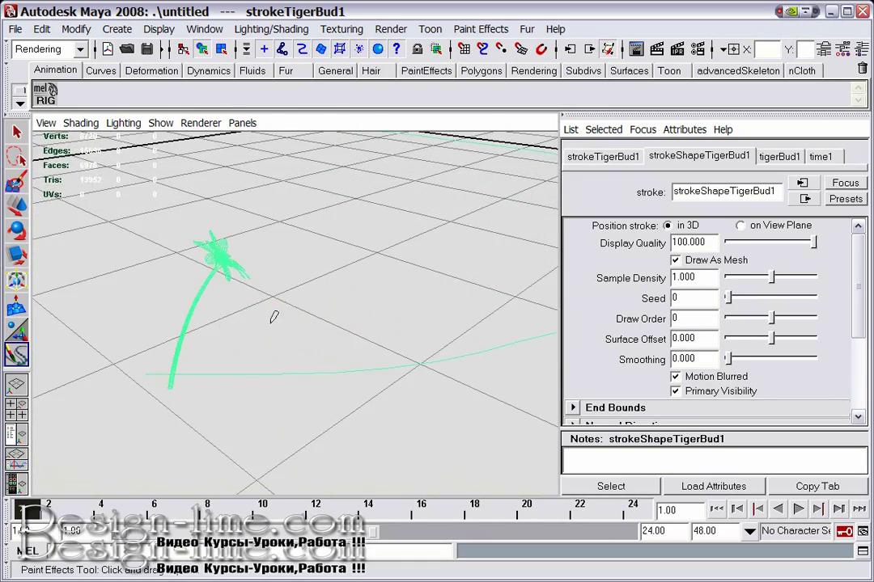
{"action": "key", "text": "a"}
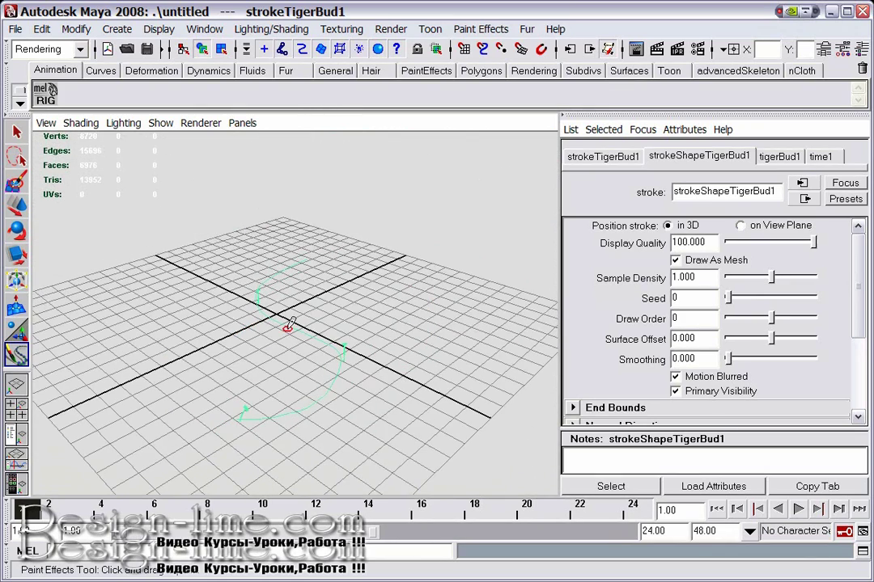
{"action": "left_click_drag", "start_coordinate": [283, 335], "coordinate": [269, 357], "text": "alt"}
{"action": "middle_click_drag", "start_coordinate": [269, 357], "coordinate": [270, 356], "text": "alt"}
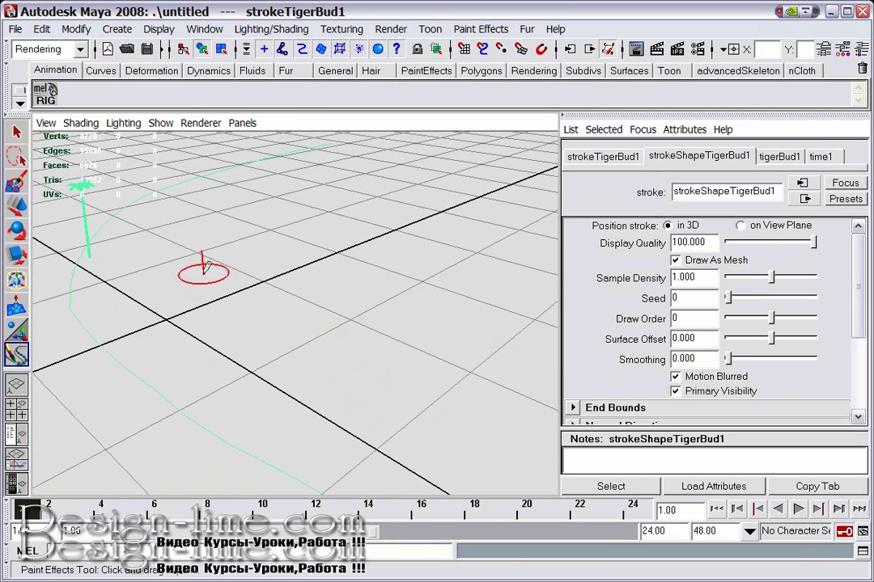
{"action": "middle_click_drag", "start_coordinate": [205, 267], "coordinate": [486, 484], "text": "alt"}
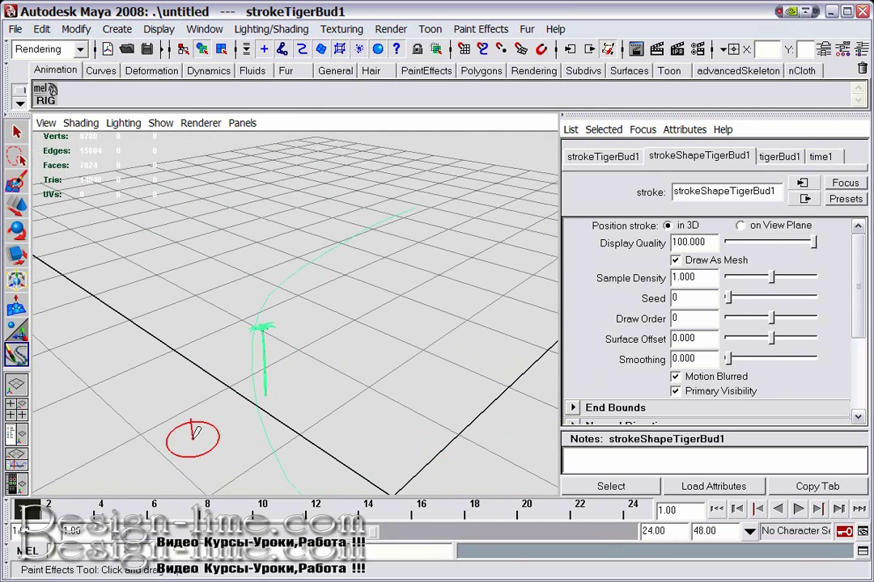
Deselect the tigerBud stroke and bring the camera in close on its flower
{"action": "key", "text": "q"}
{"action": "left_click", "coordinate": [218, 415]}
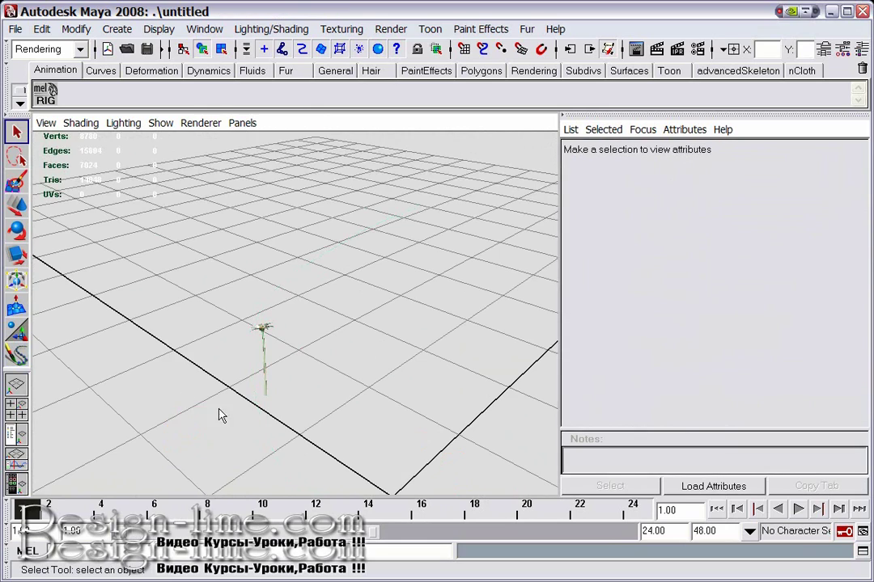
{"action": "left_click_drag", "start_coordinate": [160, 403], "coordinate": [260, 447], "text": "alt"}
{"action": "mouse_move", "coordinate": [259, 447]}
{"action": "middle_mouse_down", "text": "alt"}
{"action": "mouse_move", "coordinate": [257, 422]}
{"action": "mouse_move", "coordinate": [347, 295]}
{"action": "middle_mouse_up", "text": "alt"}
{"action": "left_click_drag", "start_coordinate": [347, 294], "coordinate": [289, 317], "text": "alt"}
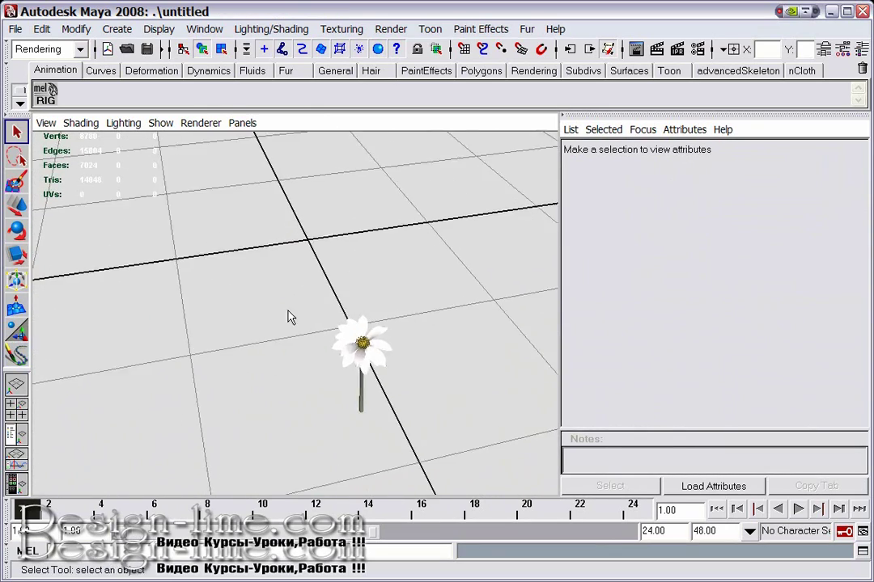
{"action": "scroll", "coordinate": [289, 318], "scroll_direction": "up", "scroll_amount": 3}
{"action": "middle_click_drag", "start_coordinate": [289, 316], "coordinate": [201, 237], "text": "alt"}
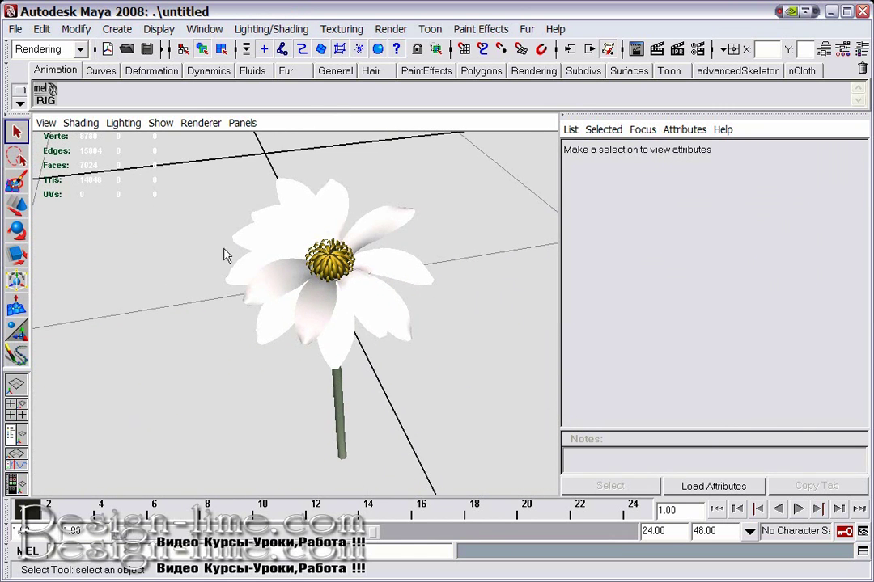
{"action": "scroll", "coordinate": [227, 256], "scroll_direction": "down", "scroll_amount": 2}
Test-render the current frame's orange-yellow bloom, close the render, and pull the view back
{"action": "left_click", "coordinate": [657, 49]}
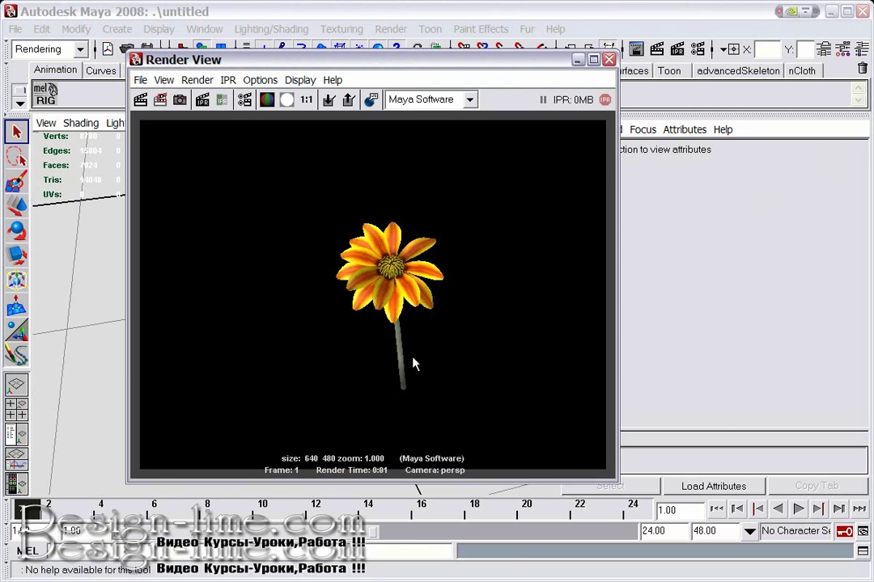
{"action": "left_click", "coordinate": [609, 60]}
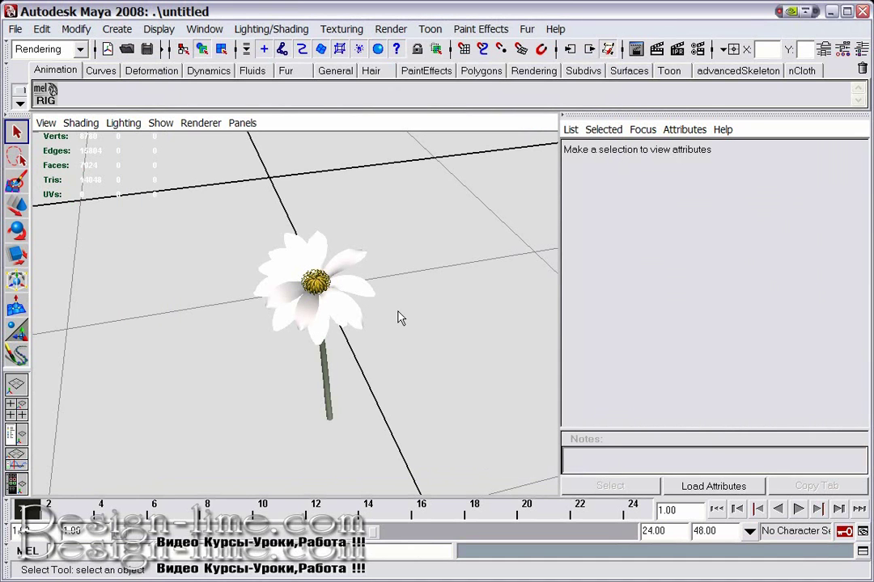
{"action": "middle_click_drag", "start_coordinate": [424, 318], "coordinate": [425, 304], "text": "alt"}
{"action": "scroll", "coordinate": [424, 312], "scroll_direction": "down", "scroll_amount": 5}
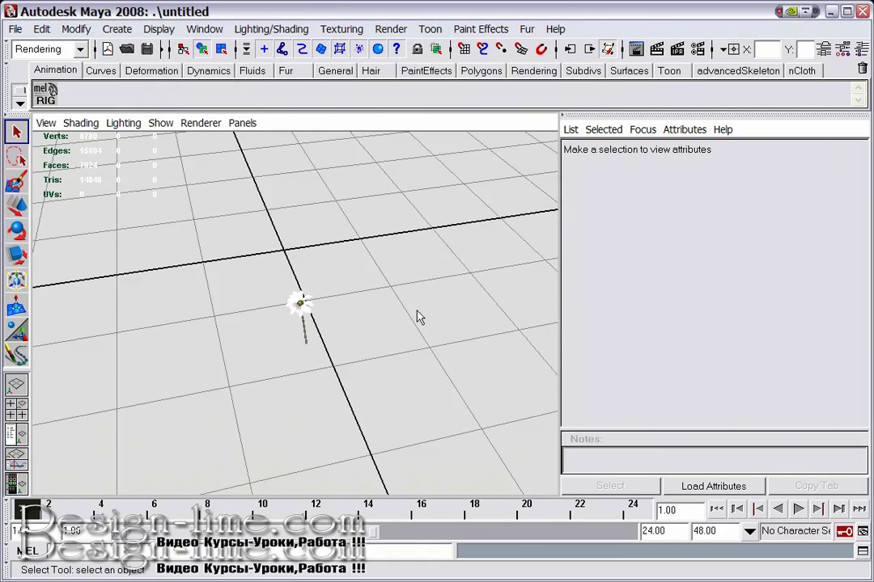
{"action": "left_click_drag", "start_coordinate": [365, 316], "coordinate": [95, 310], "text": "alt"}
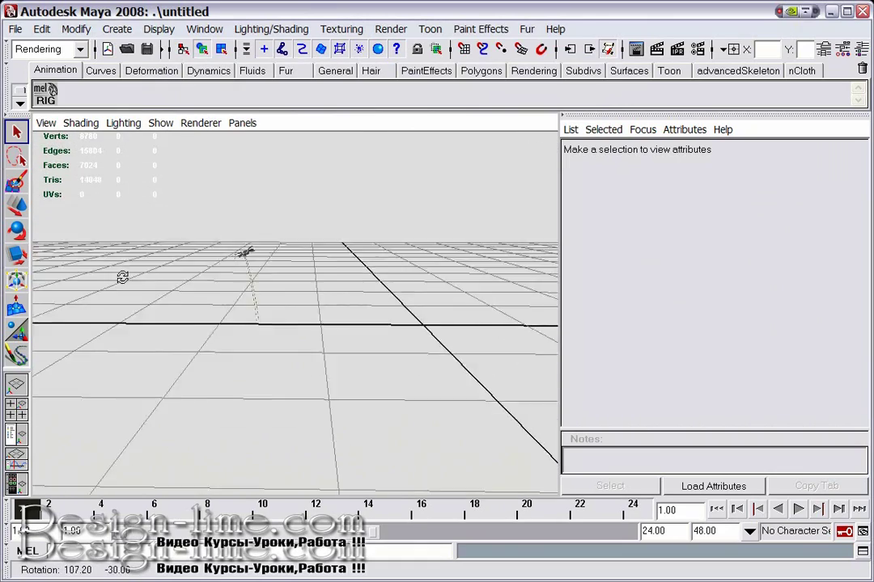
{"action": "right_click_drag", "start_coordinate": [95, 310], "coordinate": [337, 339], "text": "alt"}
{"action": "mouse_move", "coordinate": [337, 337]}
{"action": "left_mouse_down", "text": "alt"}
{"action": "mouse_move", "coordinate": [259, 341]}
{"action": "mouse_move", "coordinate": [368, 324]}
{"action": "mouse_move", "coordinate": [293, 333]}
{"action": "mouse_move", "coordinate": [363, 340]}
{"action": "mouse_move", "coordinate": [312, 326]}
{"action": "mouse_move", "coordinate": [331, 326]}
{"action": "left_mouse_up", "text": "alt"}
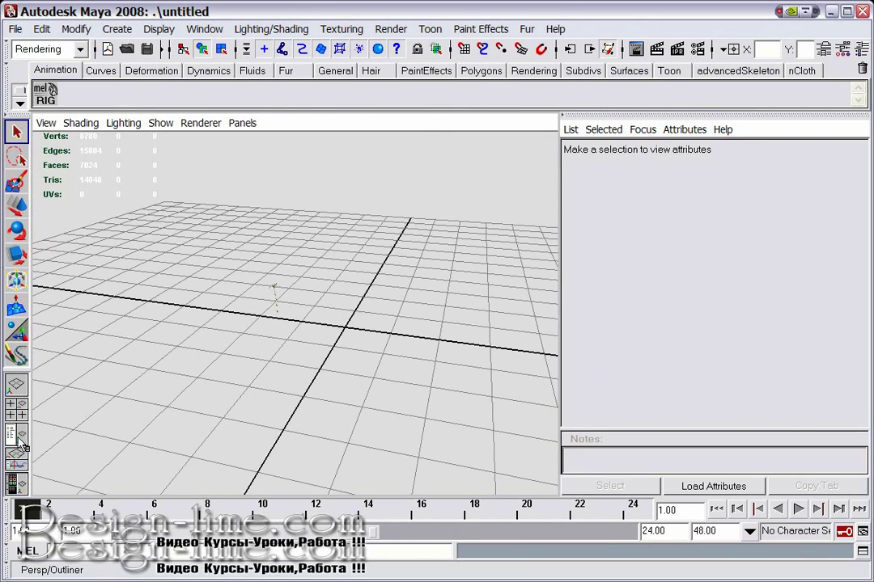
Switch to the Persp/Outliner layout and delete strokeTigerBud1 together with curveTigerBud
{"action": "left_click", "coordinate": [18, 437]}
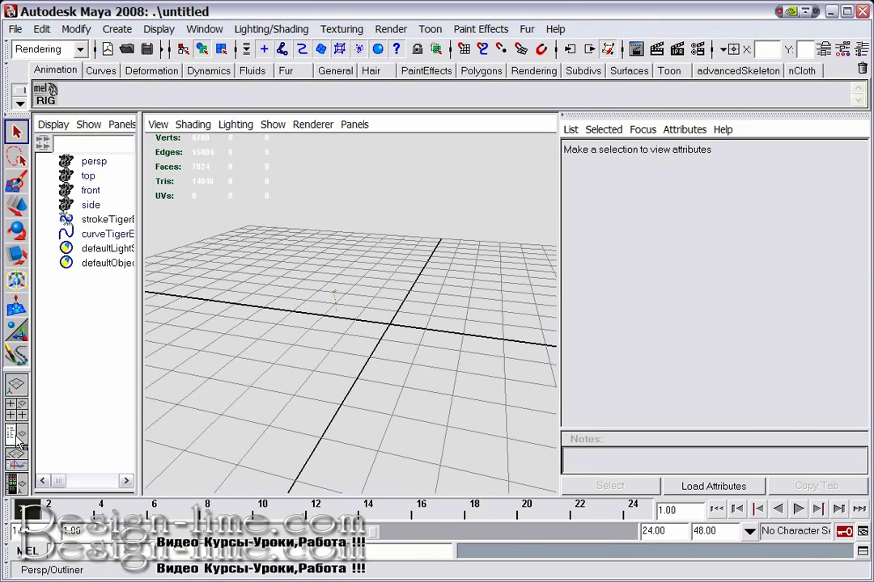
{"action": "left_click", "coordinate": [108, 220]}
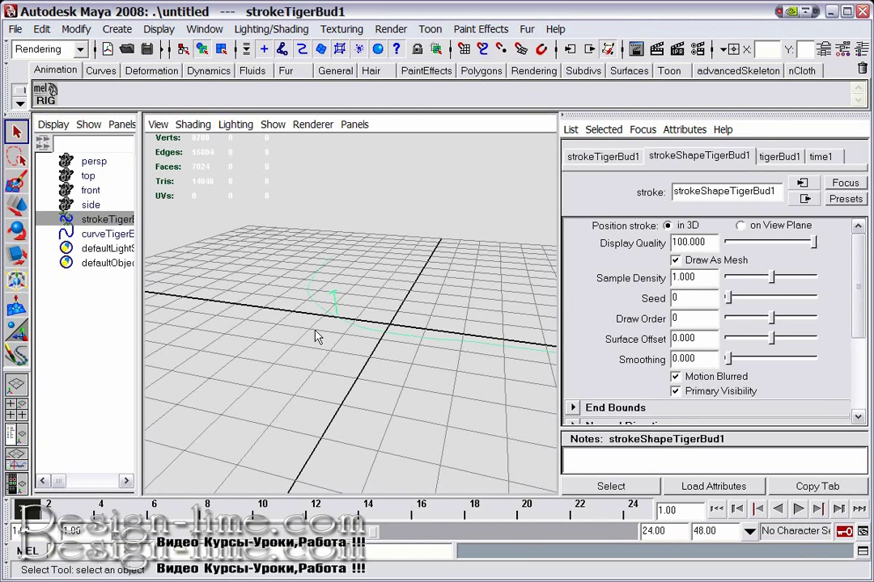
{"action": "left_click_drag", "start_coordinate": [485, 348], "coordinate": [446, 344], "text": "alt"}
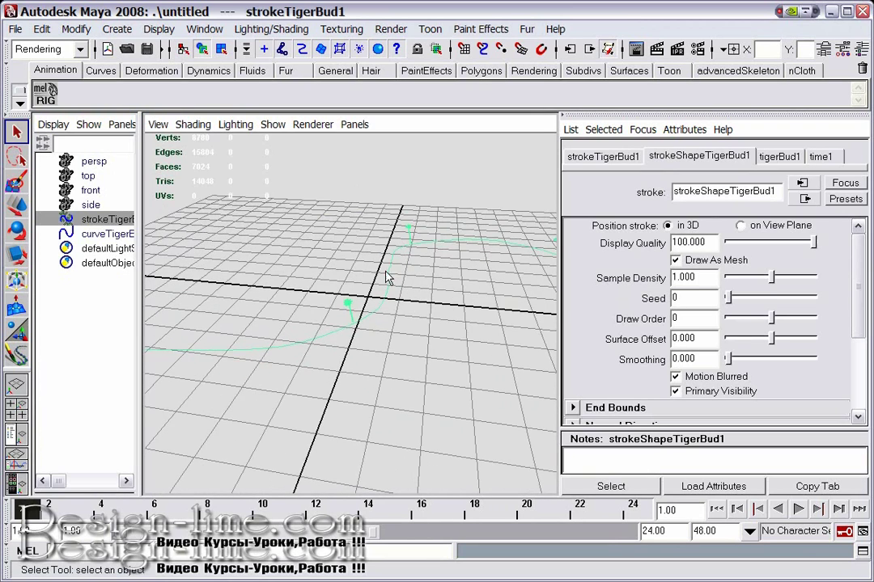
{"action": "left_click_drag", "start_coordinate": [361, 334], "coordinate": [328, 255], "text": "alt"}
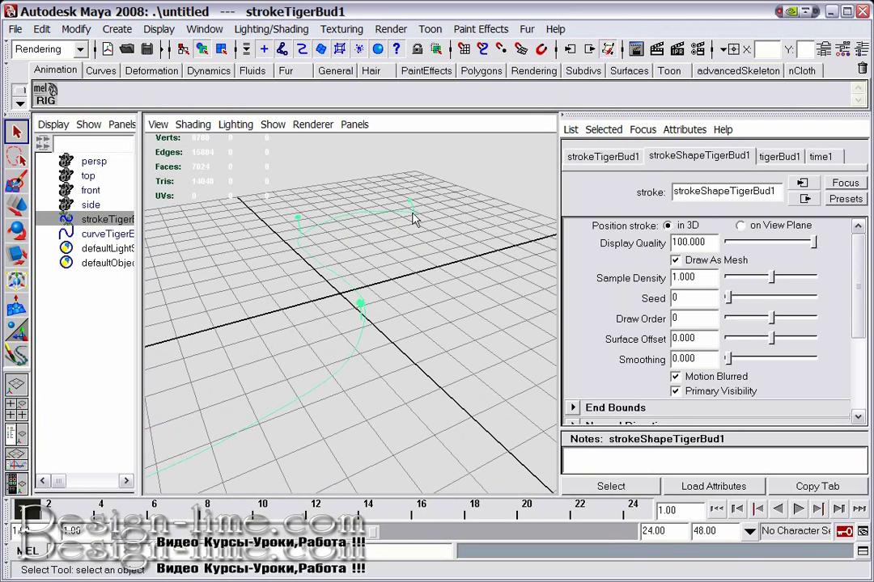
{"action": "left_click", "coordinate": [102, 234]}
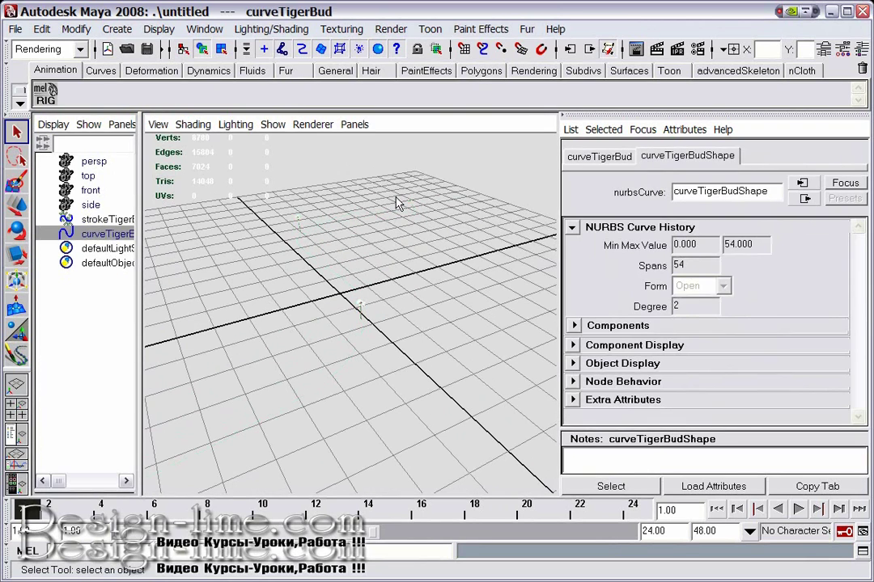
{"action": "left_click", "coordinate": [108, 220], "text": "ctrl"}
{"action": "key", "text": "Delete"}
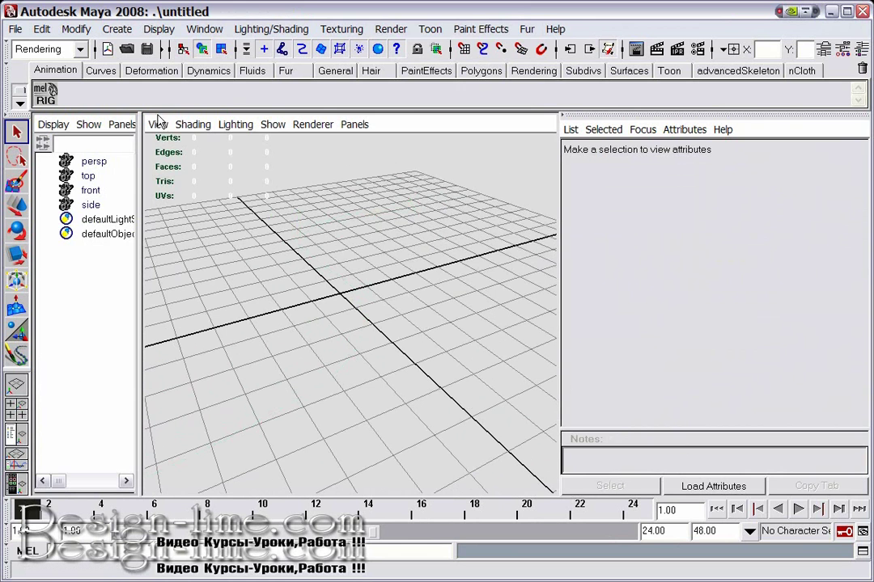
Load roseRed.mel through Paint Effects > Get Brush, then close the Visor
{"action": "left_click", "coordinate": [490, 31]}
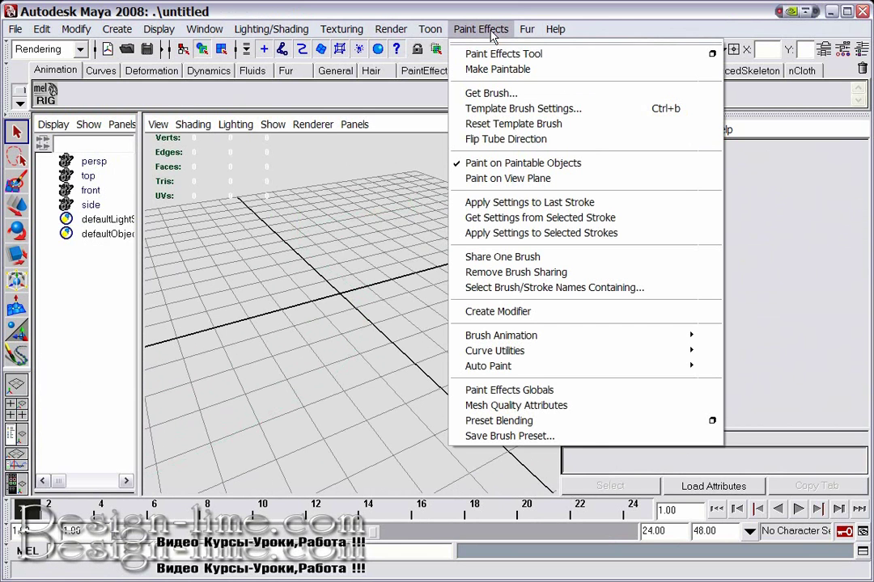
{"action": "left_click", "coordinate": [492, 94]}
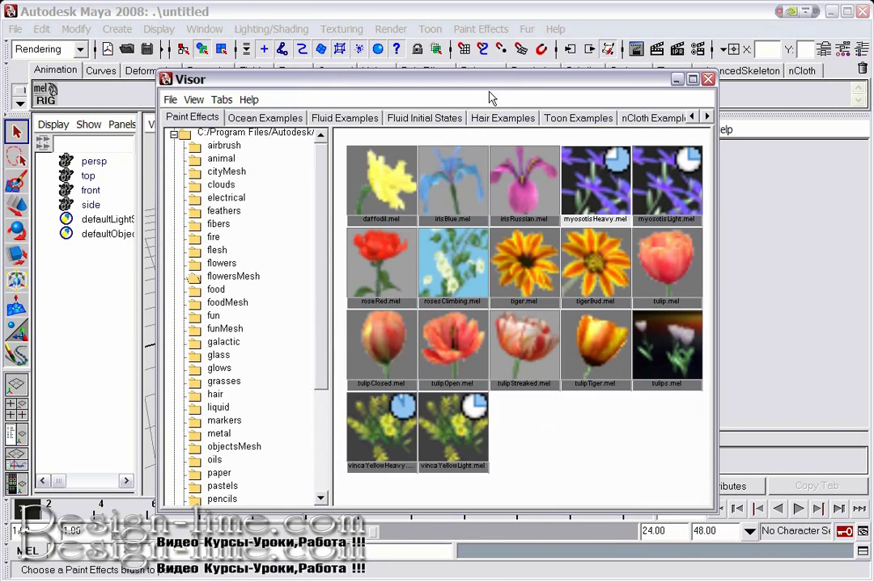
{"action": "left_click", "coordinate": [392, 263]}
{"action": "left_click", "coordinate": [392, 262]}
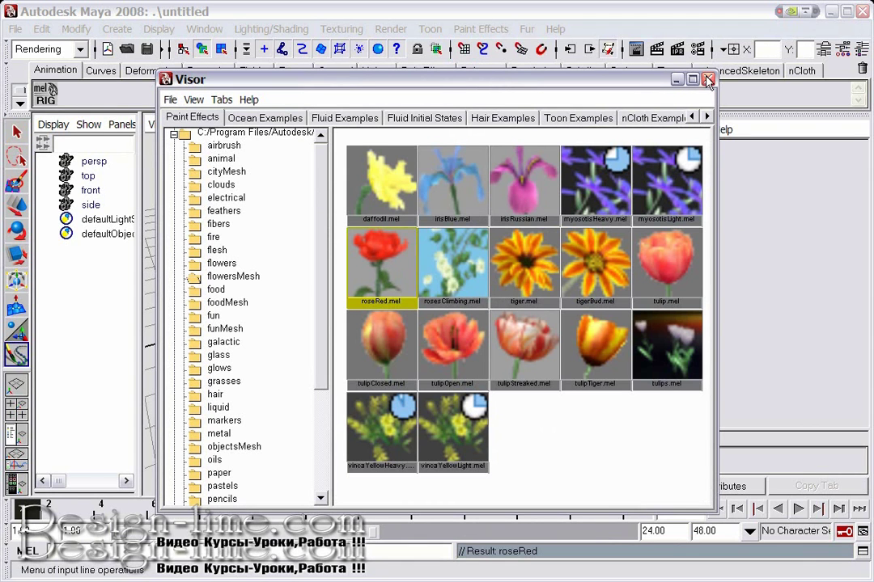
{"action": "left_click", "coordinate": [677, 81]}
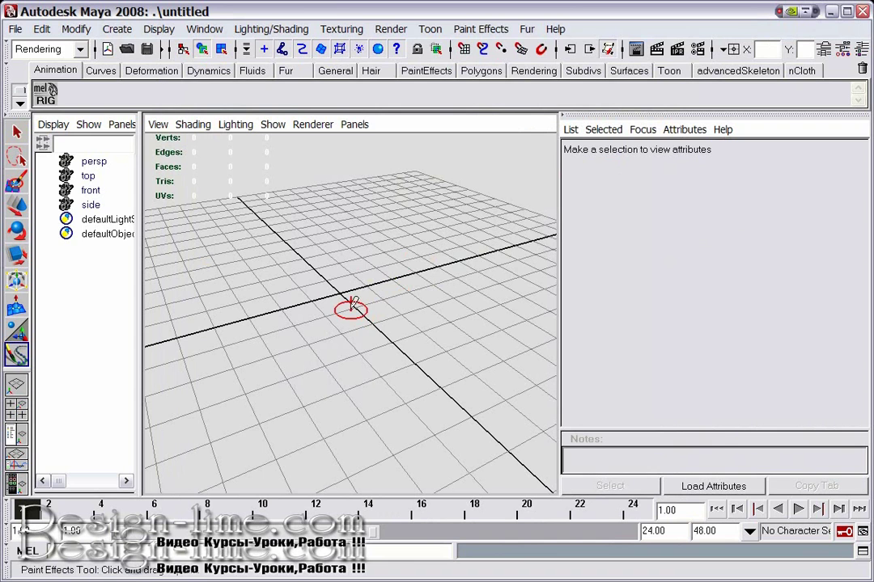
Paint a short roseRed stroke at the grid centre, zoom in, and deselect it to see the bloom
{"action": "left_click_drag", "start_coordinate": [348, 305], "coordinate": [359, 303]}
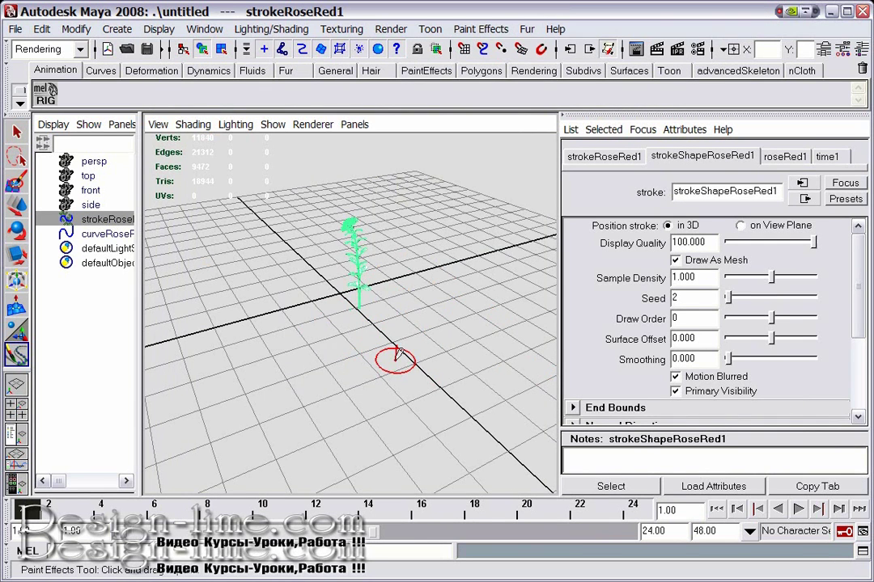
{"action": "scroll", "coordinate": [400, 355], "scroll_direction": "up", "scroll_amount": 3}
{"action": "scroll", "coordinate": [399, 355], "scroll_direction": "up", "scroll_amount": 1}
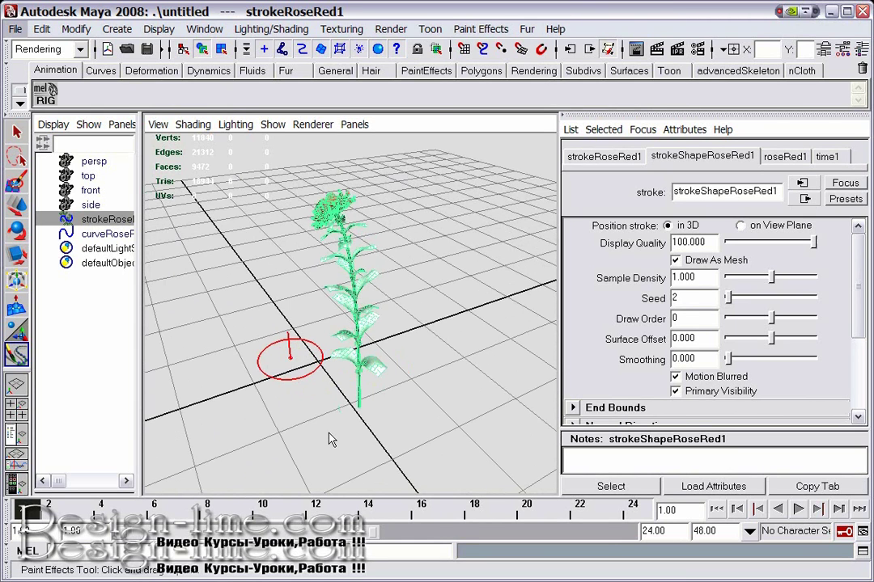
{"action": "key", "text": "q"}
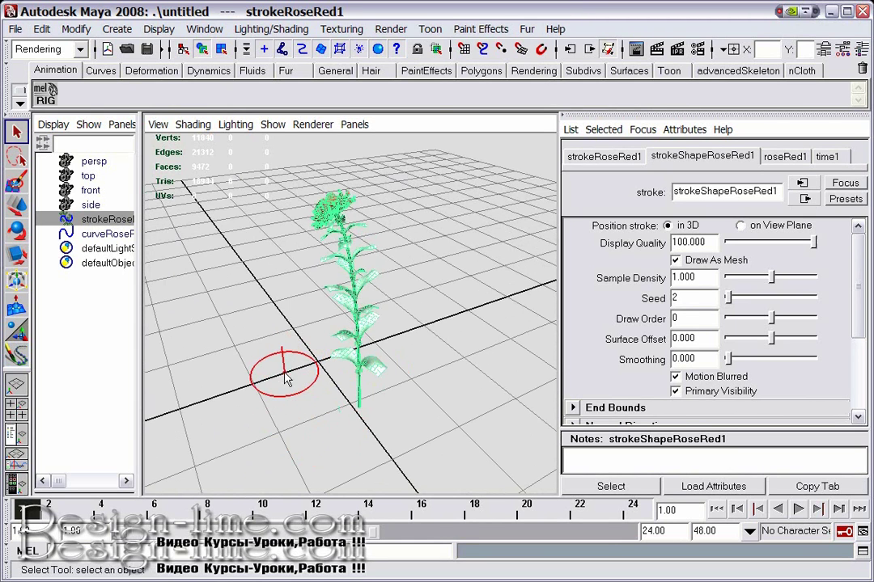
{"action": "mouse_move", "coordinate": [312, 410]}
{"action": "left_mouse_down", "text": "alt"}
{"action": "mouse_move", "coordinate": [249, 406]}
{"action": "mouse_move", "coordinate": [440, 348]}
{"action": "mouse_move", "coordinate": [419, 318]}
{"action": "mouse_move", "coordinate": [287, 321]}
{"action": "mouse_move", "coordinate": [425, 323]}
{"action": "mouse_move", "coordinate": [478, 353]}
{"action": "mouse_move", "coordinate": [389, 362]}
{"action": "mouse_move", "coordinate": [456, 332]}
{"action": "mouse_move", "coordinate": [432, 334]}
{"action": "mouse_move", "coordinate": [453, 324]}
{"action": "left_mouse_up", "text": "alt"}
{"action": "left_click", "coordinate": [435, 312]}
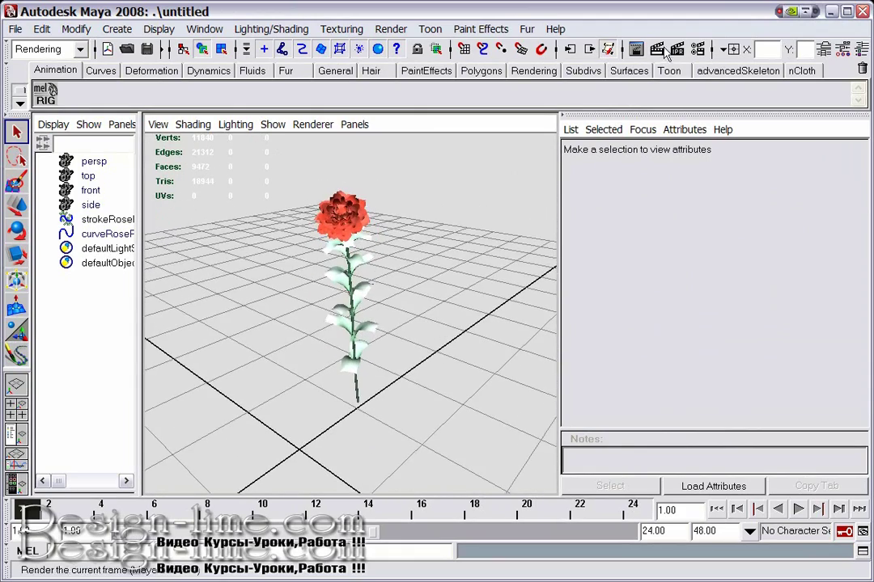
{"action": "left_click", "coordinate": [657, 50]}
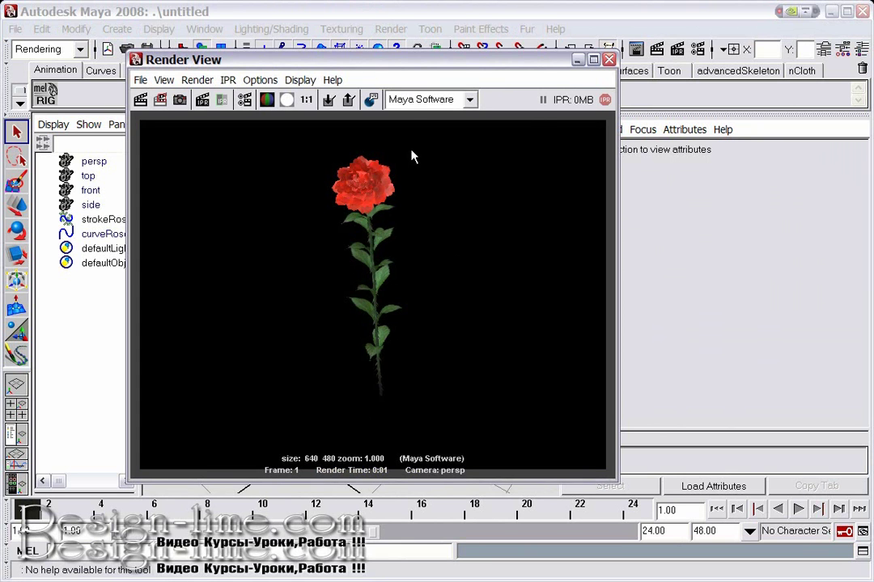
{"action": "left_click", "coordinate": [609, 59]}
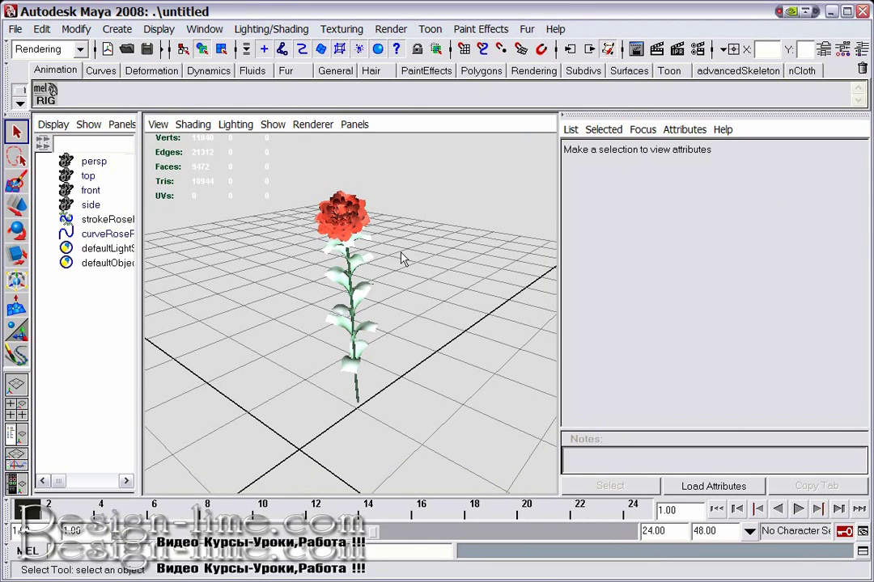
Set the animation end time to 200, then play the animation once and stop it
{"action": "left_click", "coordinate": [652, 531]}
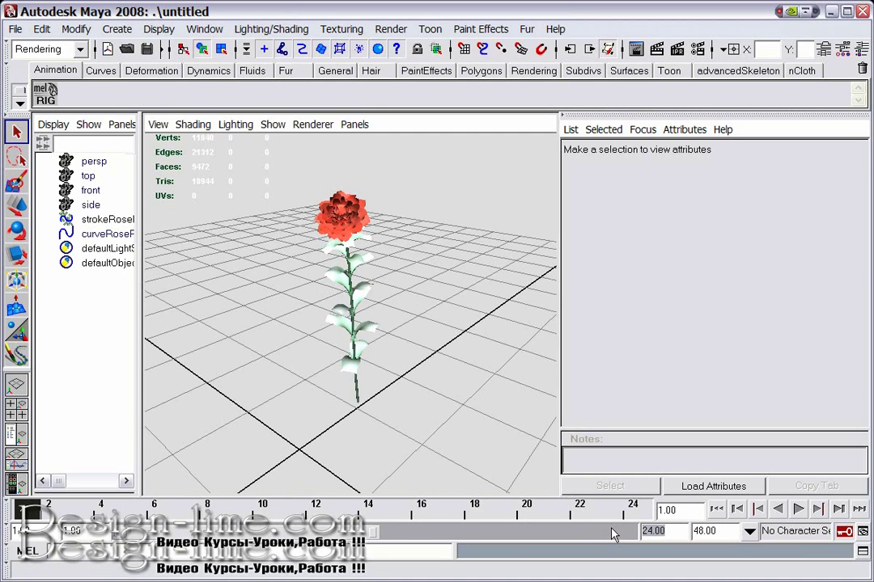
{"action": "type", "text": "2"}
{"action": "key", "text": "Return"}
{"action": "key", "text": "alt+v"}
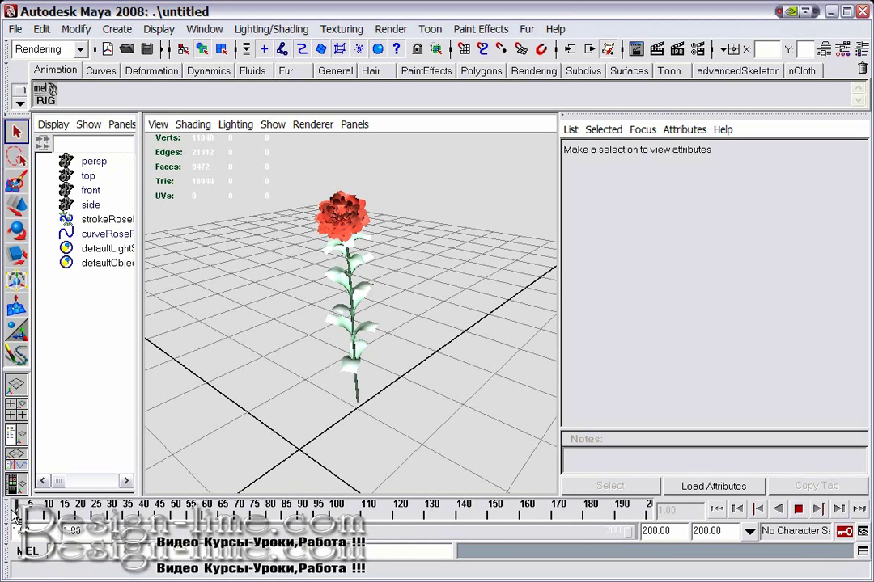
{"action": "key", "text": "alt+v"}
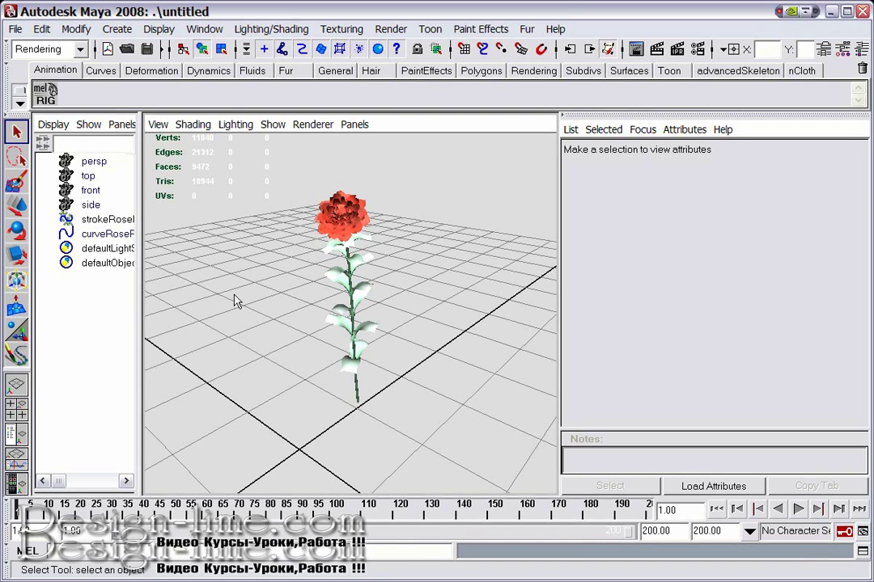
{"action": "left_click", "coordinate": [112, 221]}
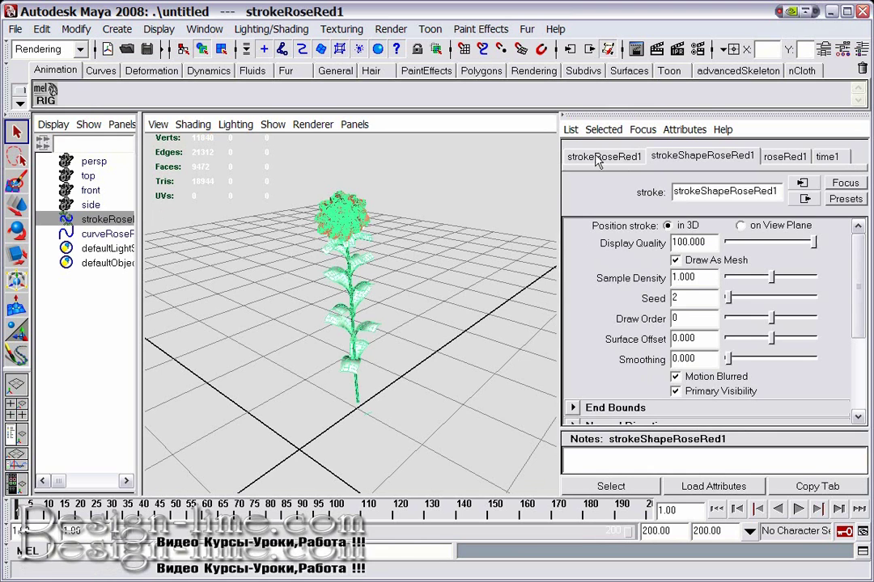
{"action": "key", "text": "ctrl+a"}
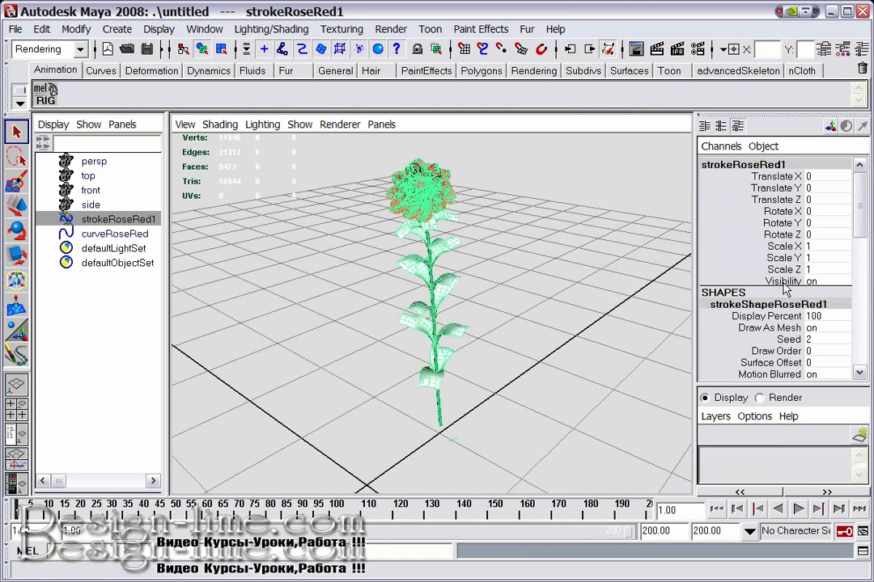
{"action": "scroll", "coordinate": [863, 238], "scroll_direction": "down", "scroll_amount": 5}
{"action": "scroll", "coordinate": [862, 239], "scroll_direction": "up", "scroll_amount": 3}
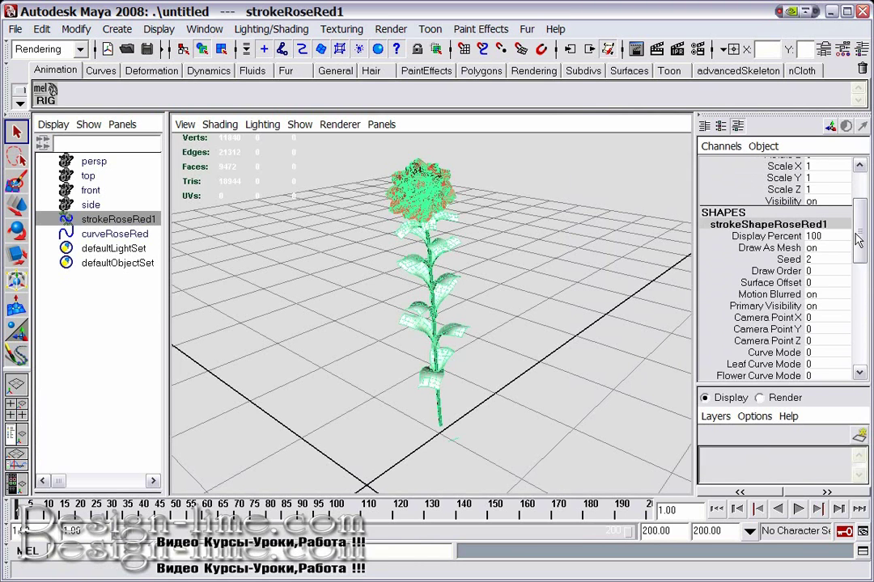
{"action": "scroll", "coordinate": [776, 362], "scroll_direction": "down", "scroll_amount": 3}
{"action": "scroll", "coordinate": [792, 371], "scroll_direction": "down", "scroll_amount": 5}
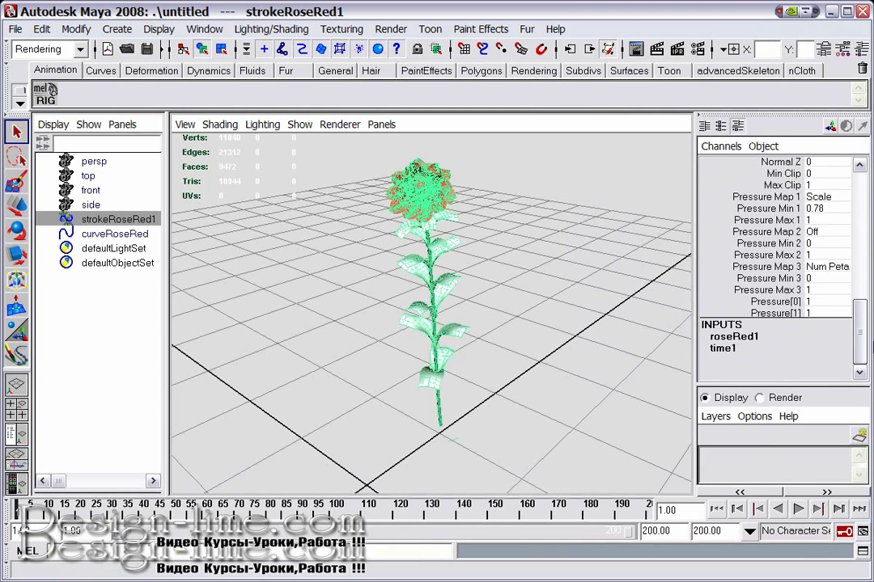
{"action": "left_click", "coordinate": [733, 337]}
{"action": "left_click_drag", "start_coordinate": [861, 178], "coordinate": [862, 321]}
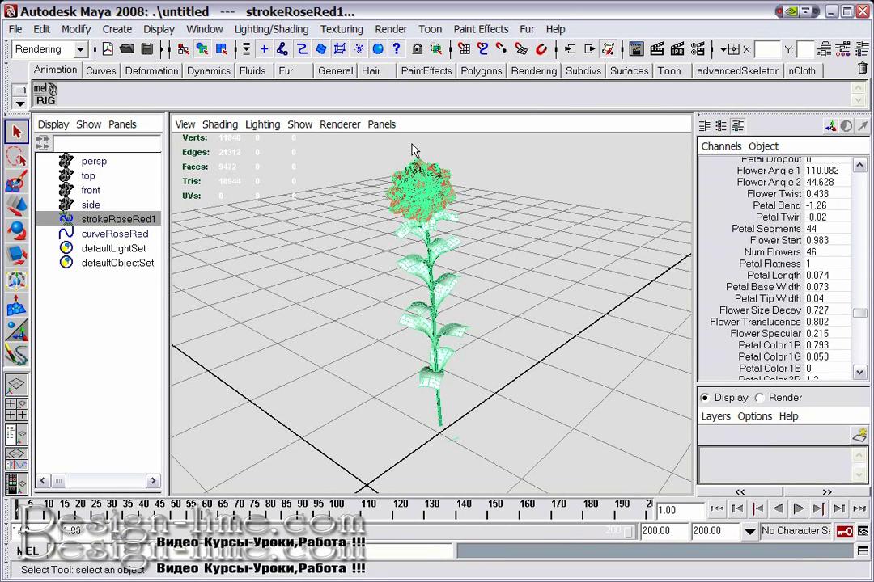
{"action": "key", "text": "ctrl+a"}
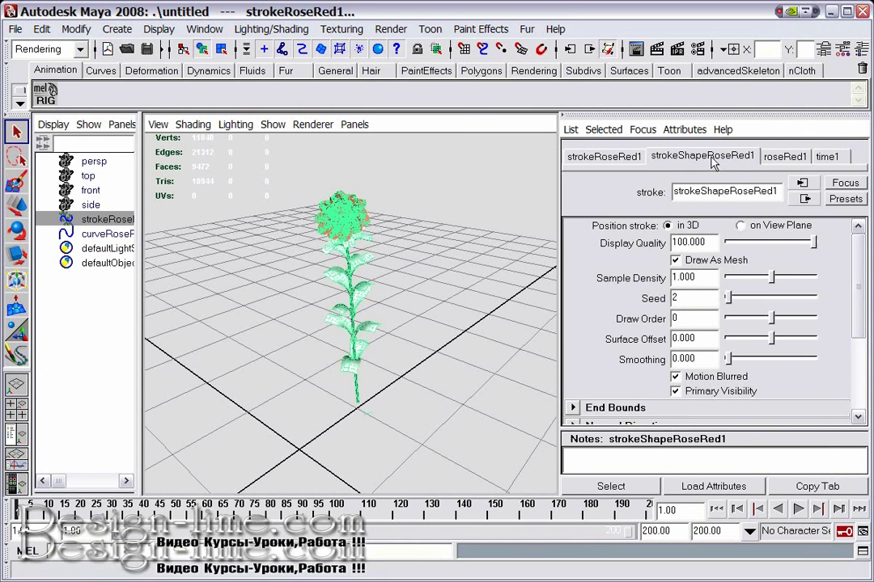
Review the roseRed1 brush attributes, then deselect the rose to see its shaded colours
{"action": "left_click", "coordinate": [781, 158]}
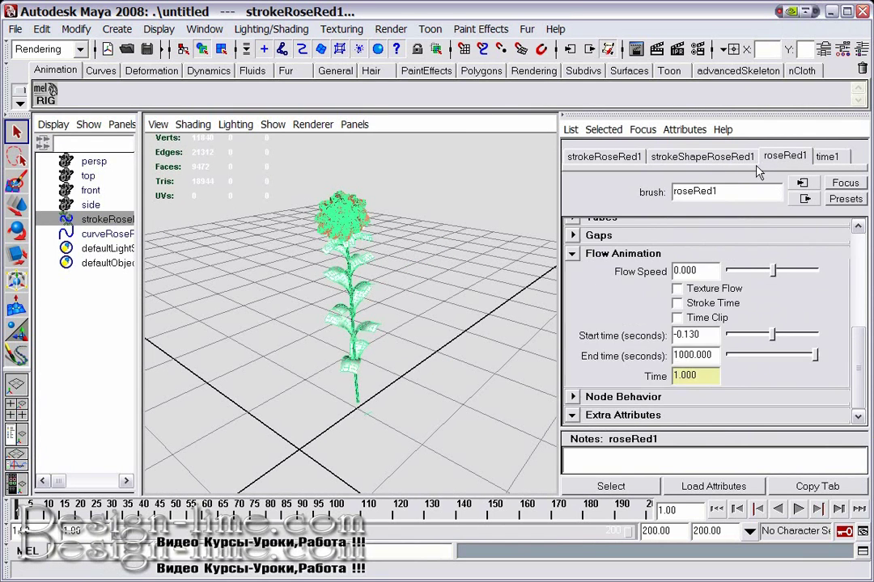
{"action": "scroll", "coordinate": [862, 366], "scroll_direction": "up", "scroll_amount": 1}
{"action": "left_click_drag", "start_coordinate": [863, 365], "coordinate": [862, 269]}
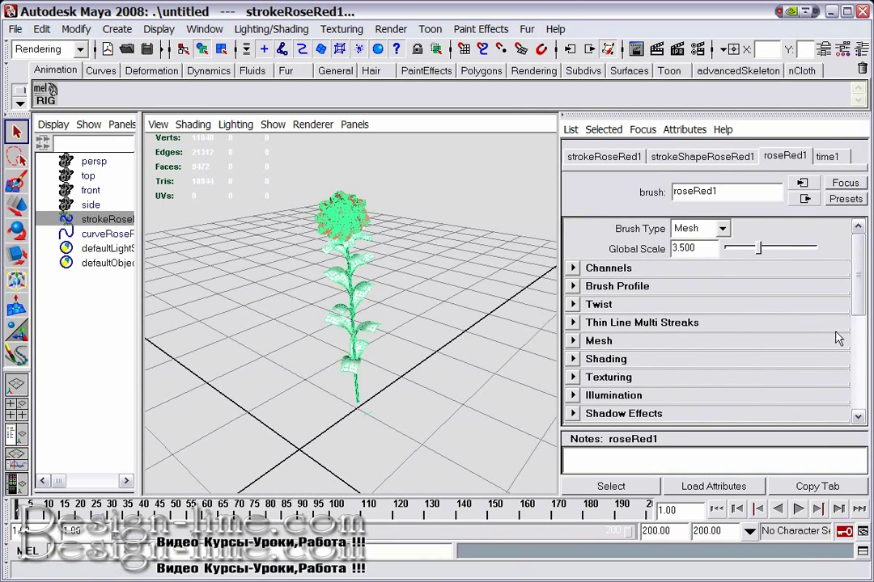
{"action": "left_click_drag", "start_coordinate": [859, 296], "coordinate": [862, 303]}
{"action": "left_click", "coordinate": [417, 270]}
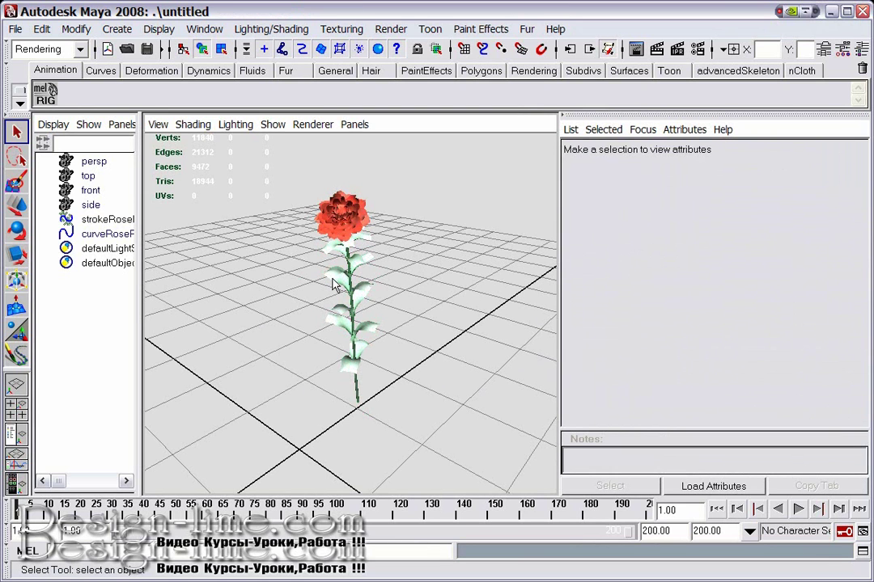
Reselect strokeRoseRed1 and lower the roseRed1 Global Scale to 3.333
{"action": "left_click", "coordinate": [109, 219]}
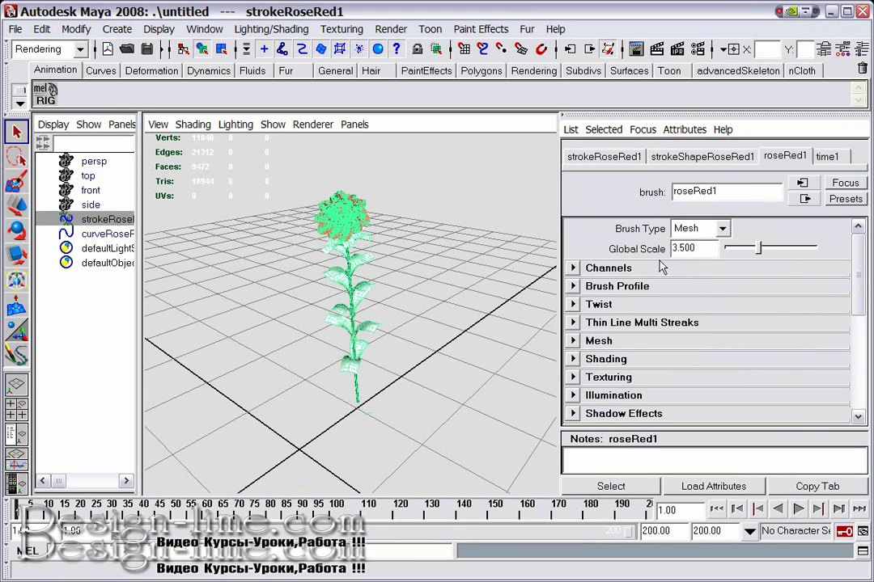
{"action": "mouse_move", "coordinate": [758, 251]}
{"action": "left_mouse_down"}
{"action": "mouse_move", "coordinate": [764, 251]}
{"action": "mouse_move", "coordinate": [755, 254]}
{"action": "left_mouse_up"}
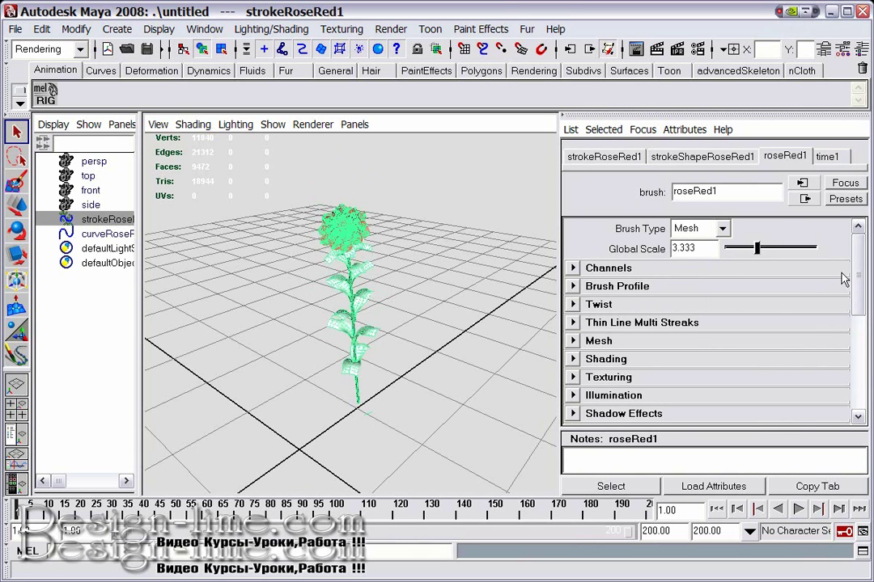
{"action": "mouse_move", "coordinate": [860, 269]}
{"action": "left_mouse_down"}
{"action": "mouse_move", "coordinate": [860, 357]}
{"action": "mouse_move", "coordinate": [851, 371]}
{"action": "mouse_move", "coordinate": [832, 311]}
{"action": "mouse_move", "coordinate": [790, 267]}
{"action": "left_mouse_up"}
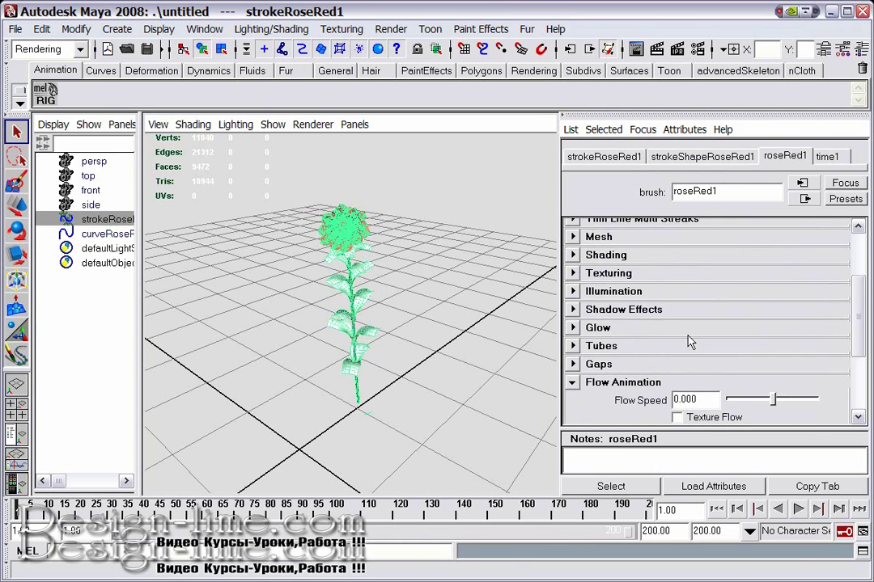
Set the roseRed1 Tubes Per Step under Tubes > Creation to 0.085
{"action": "left_click", "coordinate": [572, 346]}
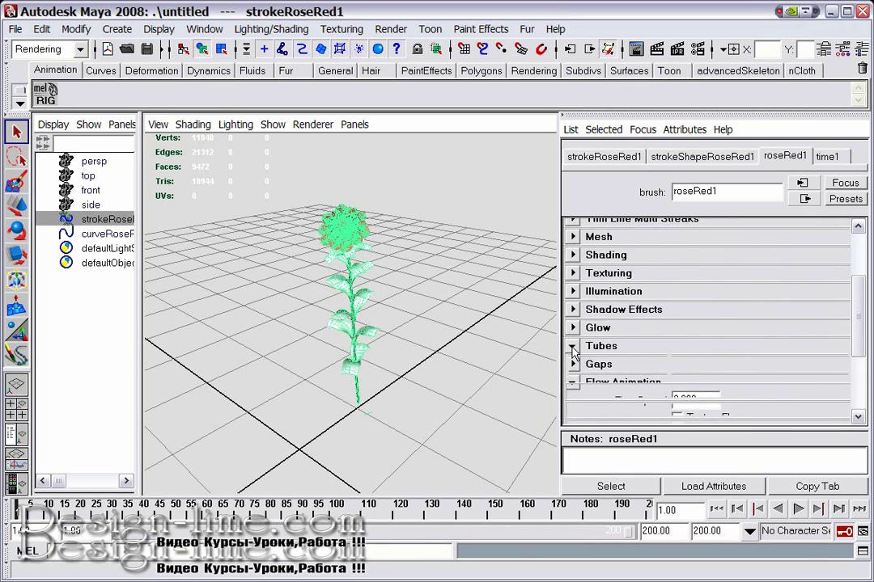
{"action": "left_click_drag", "start_coordinate": [849, 288], "coordinate": [856, 301]}
{"action": "left_click", "coordinate": [575, 297]}
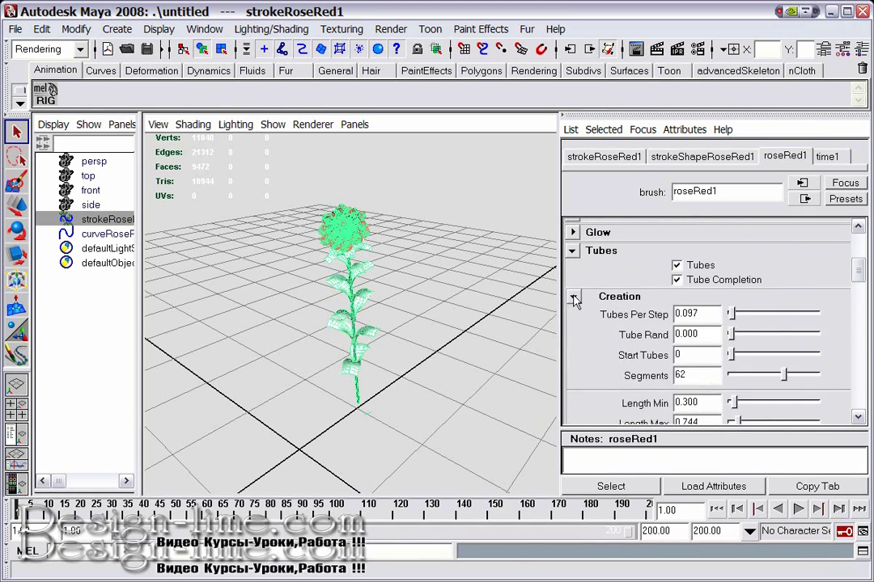
{"action": "mouse_move", "coordinate": [730, 314]}
{"action": "left_mouse_down"}
{"action": "mouse_move", "coordinate": [749, 318]}
{"action": "mouse_move", "coordinate": [730, 315]}
{"action": "left_mouse_up"}
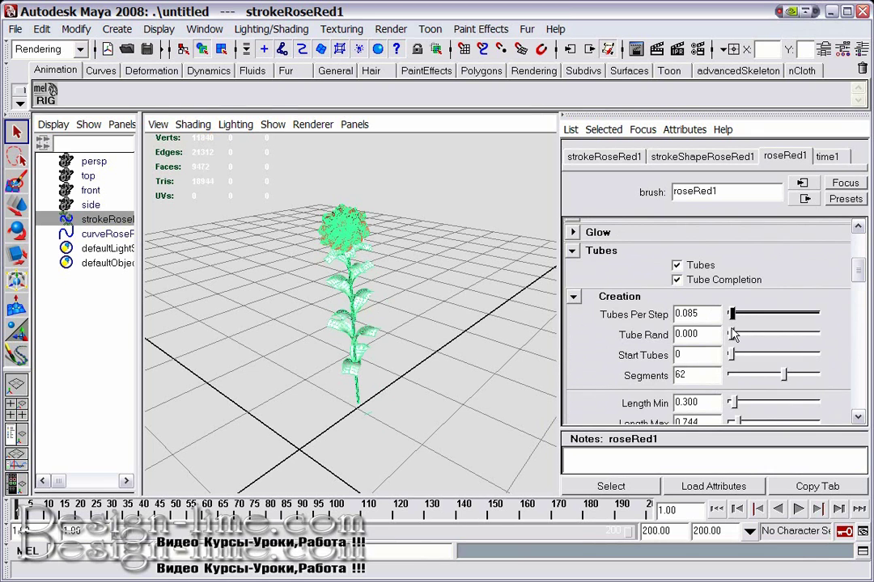
{"action": "left_click_drag", "start_coordinate": [858, 268], "coordinate": [860, 329]}
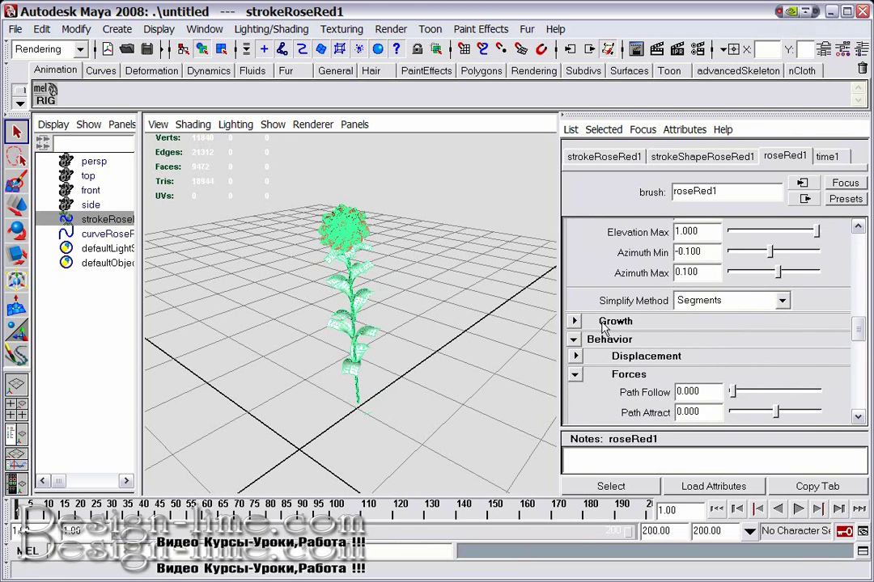
Under Growth, toggle the rose's Leaves and Flowers off and back on
{"action": "left_click", "coordinate": [574, 322]}
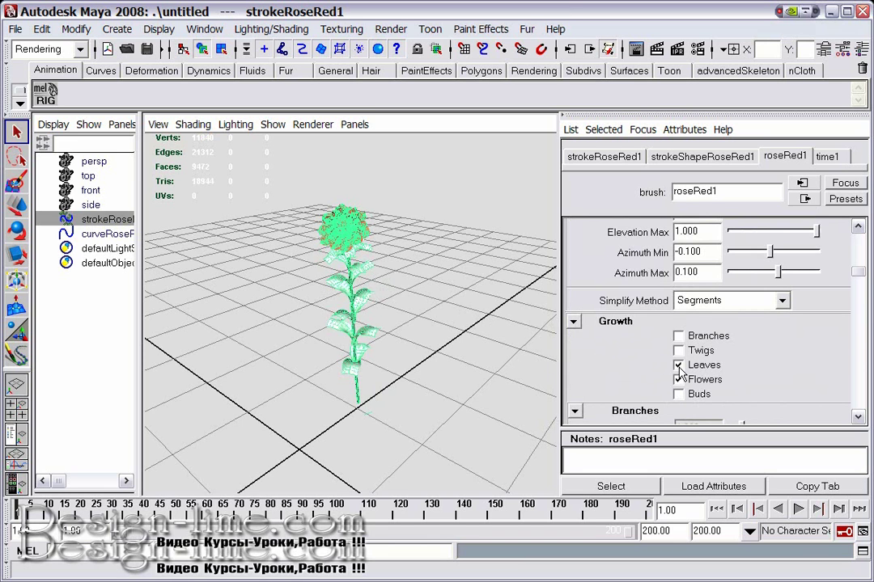
{"action": "left_click", "coordinate": [679, 366]}
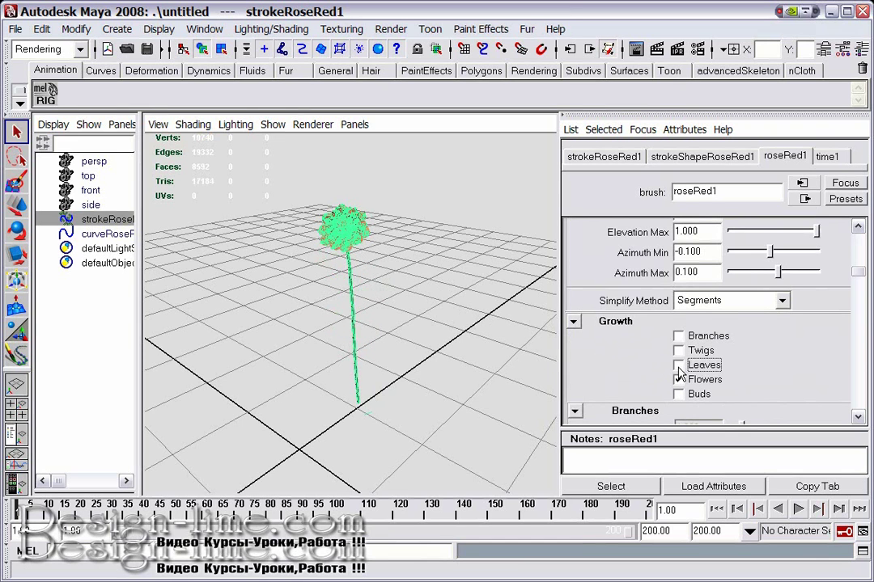
{"action": "left_click", "coordinate": [679, 366]}
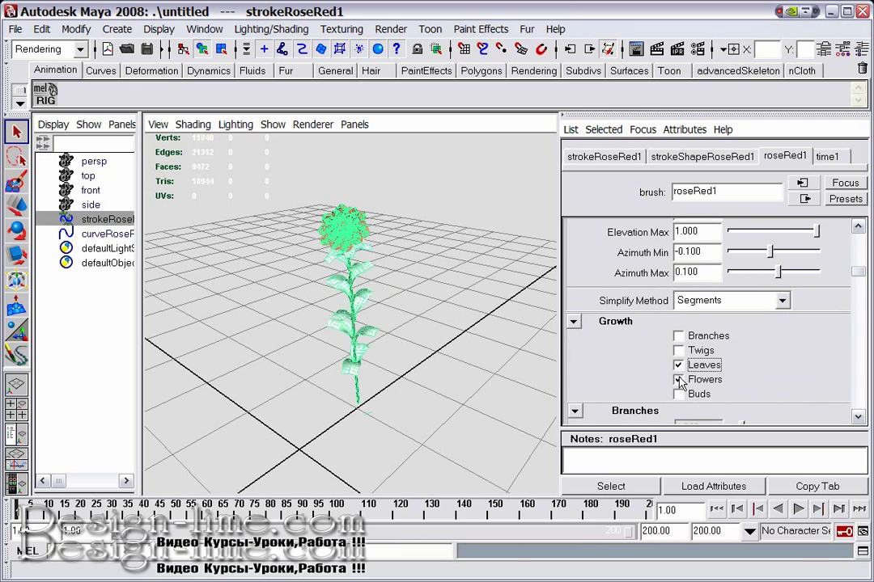
{"action": "left_click", "coordinate": [679, 379]}
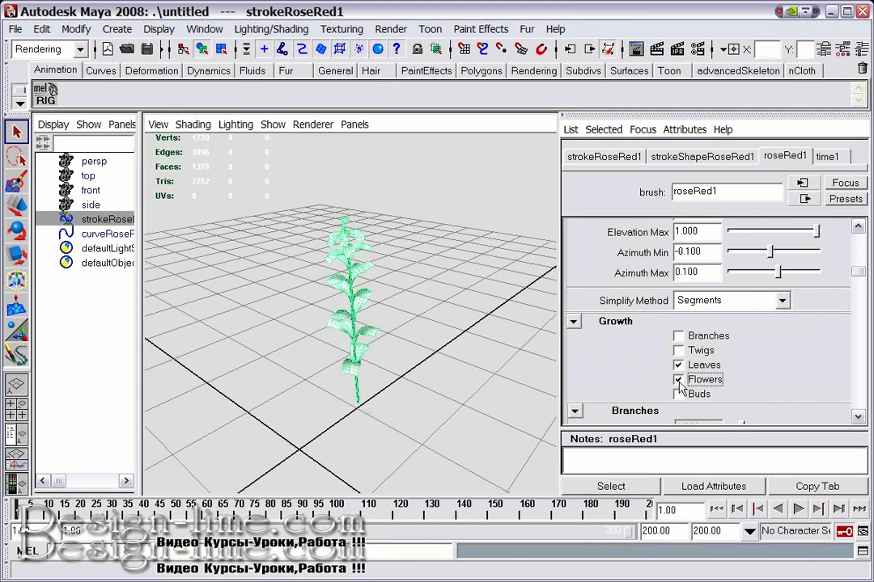
{"action": "left_click", "coordinate": [678, 379]}
Enable Branches on the rose and orbit around the new branching stem
{"action": "left_click", "coordinate": [679, 336]}
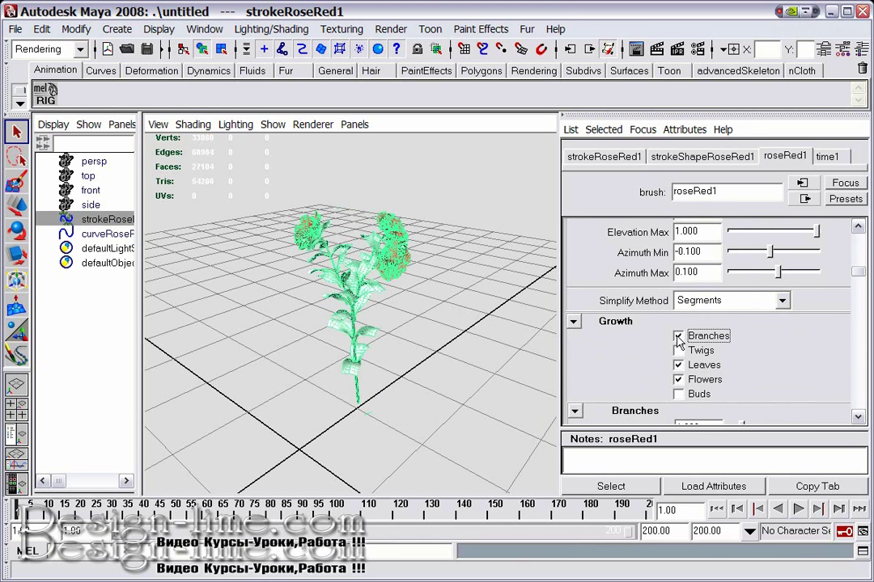
{"action": "mouse_move", "coordinate": [260, 298]}
{"action": "left_mouse_down", "text": "alt"}
{"action": "mouse_move", "coordinate": [465, 354]}
{"action": "mouse_move", "coordinate": [353, 353]}
{"action": "mouse_move", "coordinate": [303, 341]}
{"action": "left_mouse_up", "text": "alt"}
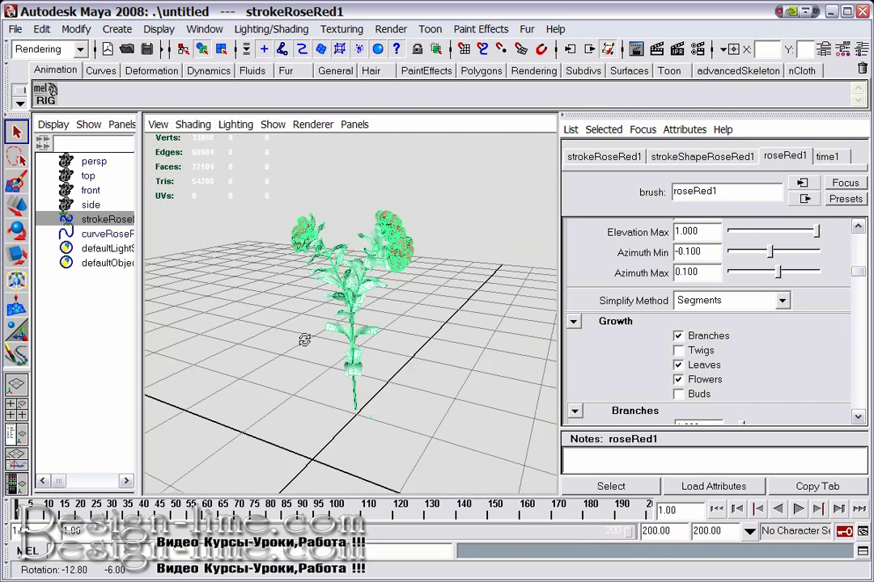
{"action": "right_click_drag", "start_coordinate": [294, 289], "coordinate": [352, 336], "text": "alt"}
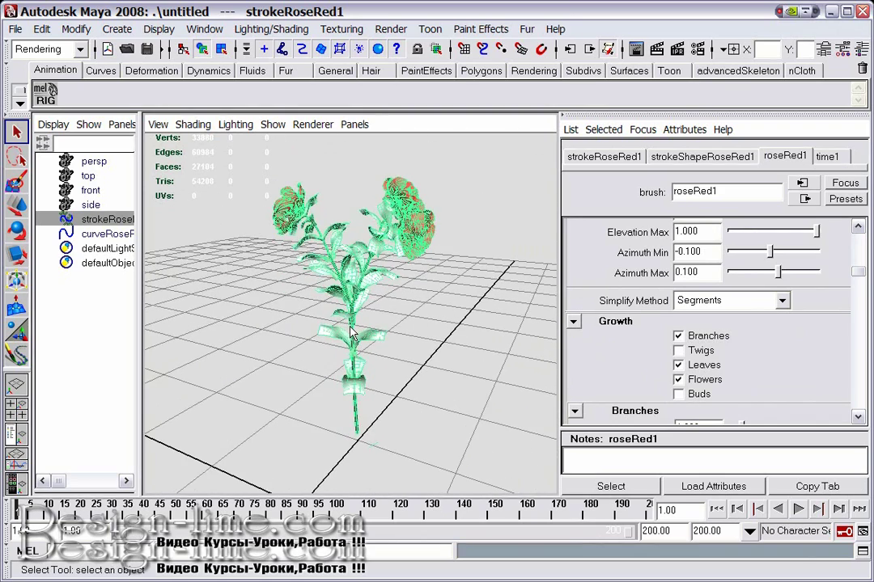
{"action": "mouse_move", "coordinate": [243, 296]}
{"action": "left_mouse_down", "text": "alt"}
{"action": "mouse_move", "coordinate": [263, 335]}
{"action": "mouse_move", "coordinate": [407, 341]}
{"action": "mouse_move", "coordinate": [353, 351]}
{"action": "mouse_move", "coordinate": [384, 354]}
{"action": "mouse_move", "coordinate": [412, 341]}
{"action": "left_mouse_up", "text": "alt"}
{"action": "left_click", "coordinate": [656, 49]}
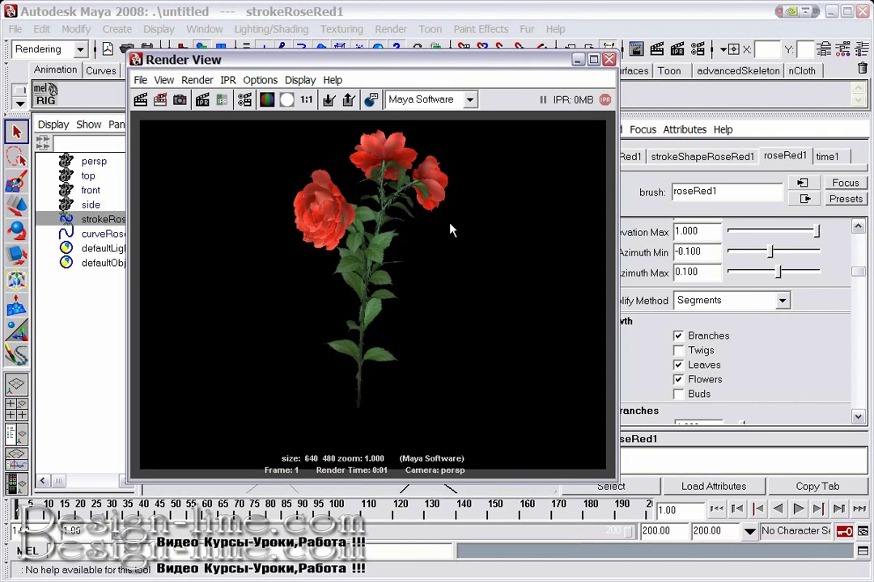
{"action": "left_click", "coordinate": [609, 60]}
{"action": "left_click_drag", "start_coordinate": [267, 300], "coordinate": [485, 372], "text": "alt"}
Turn Buds on and off again, then orbit around the rose
{"action": "left_click", "coordinate": [678, 394]}
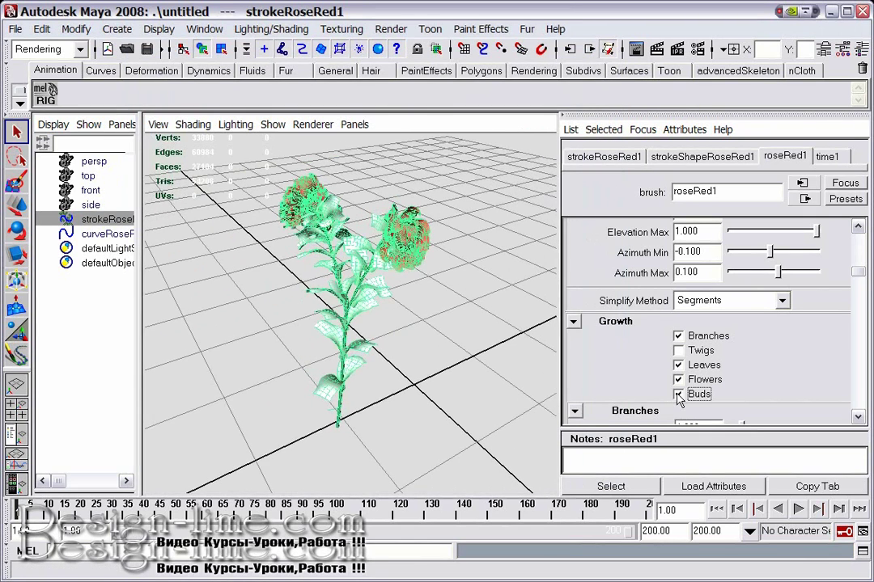
{"action": "left_click", "coordinate": [678, 395]}
{"action": "mouse_move", "coordinate": [214, 301]}
{"action": "left_mouse_down", "text": "alt"}
{"action": "mouse_move", "coordinate": [293, 351]}
{"action": "mouse_move", "coordinate": [457, 332]}
{"action": "mouse_move", "coordinate": [409, 335]}
{"action": "left_mouse_up", "text": "alt"}
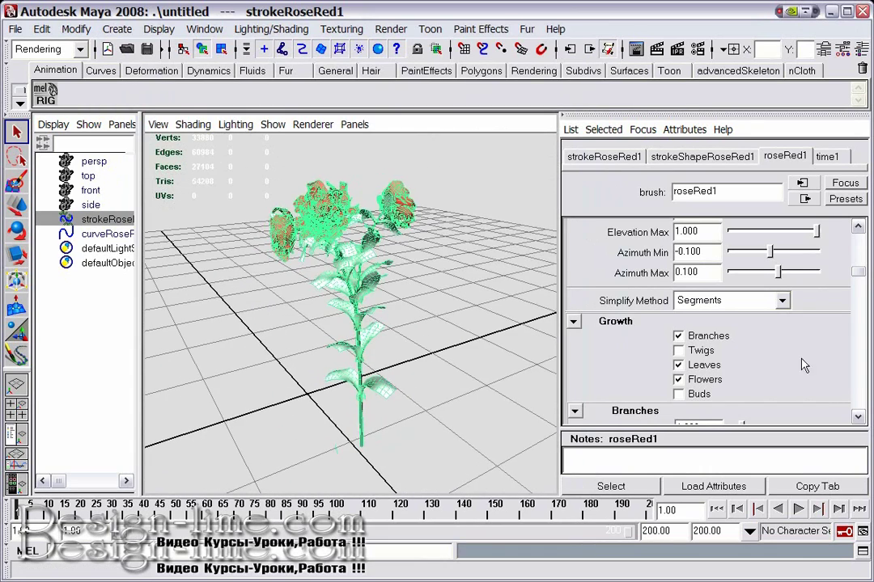
Change the roseRed1 Start Branches value from 1.000 to 0.000
{"action": "left_click_drag", "start_coordinate": [858, 274], "coordinate": [859, 283]}
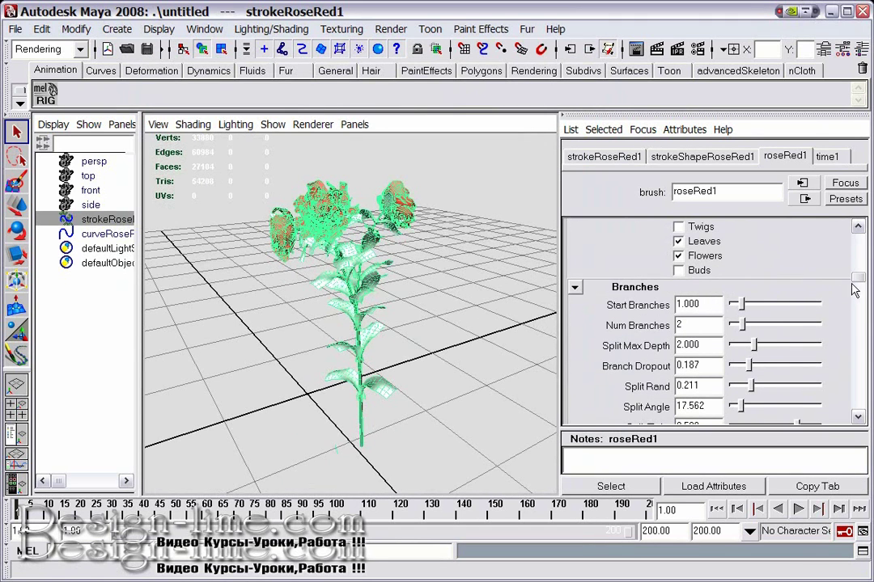
{"action": "scroll", "coordinate": [855, 283], "scroll_direction": "up", "scroll_amount": 3}
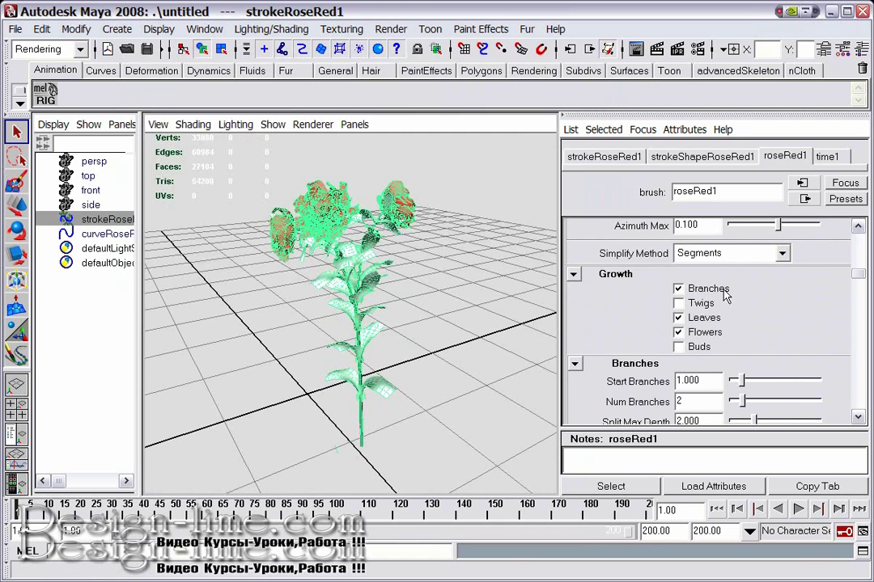
{"action": "left_click_drag", "start_coordinate": [741, 387], "coordinate": [734, 389]}
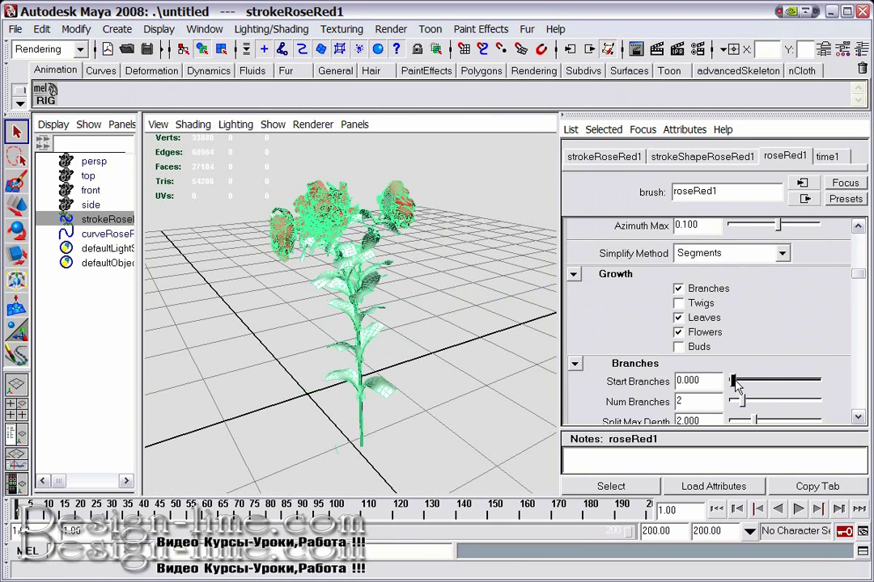
{"action": "left_click_drag", "start_coordinate": [857, 275], "coordinate": [858, 328]}
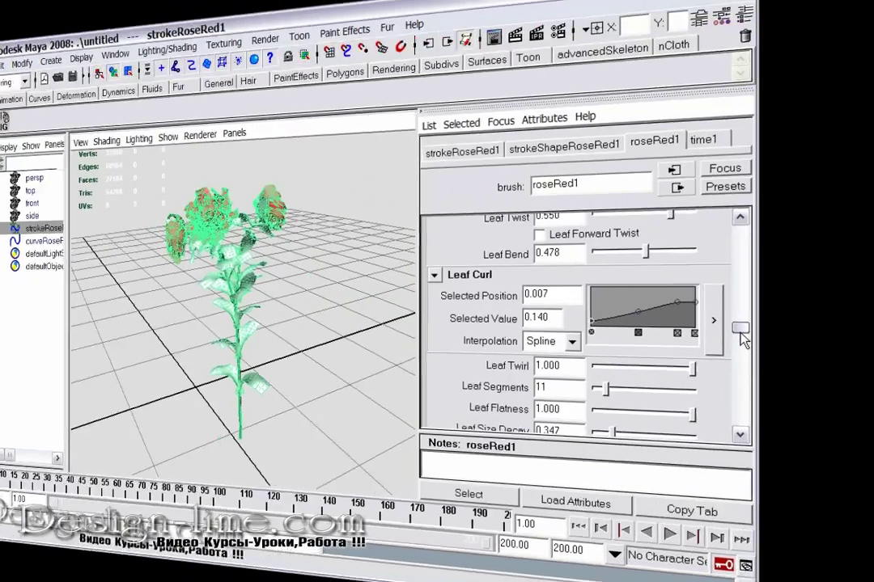